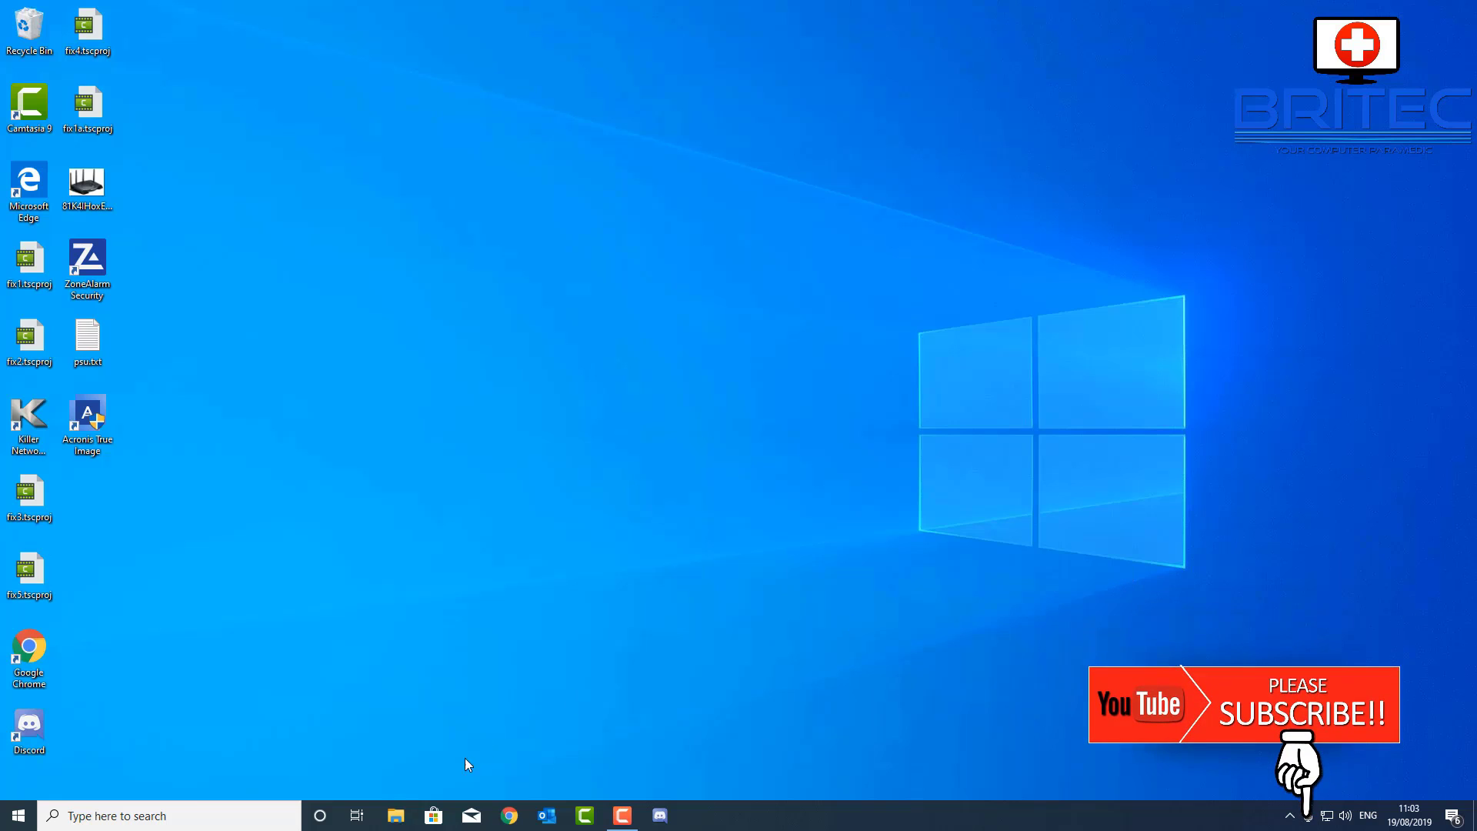
- Open File Explorer at This PC, where Backup (D:) shows 179 GB free of 1.81 TB
left_click(395, 816)
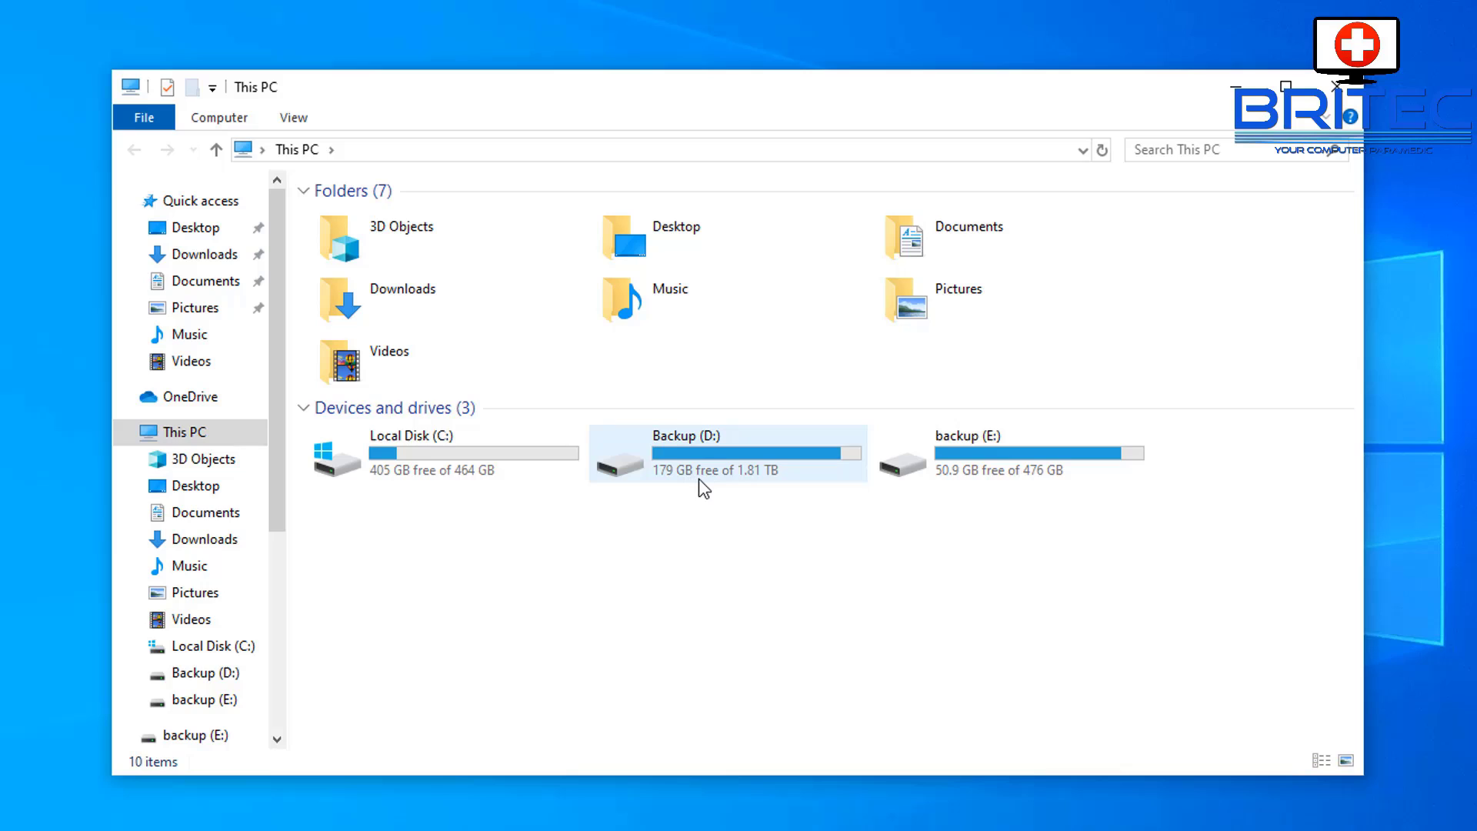
mouse_move(728, 453)
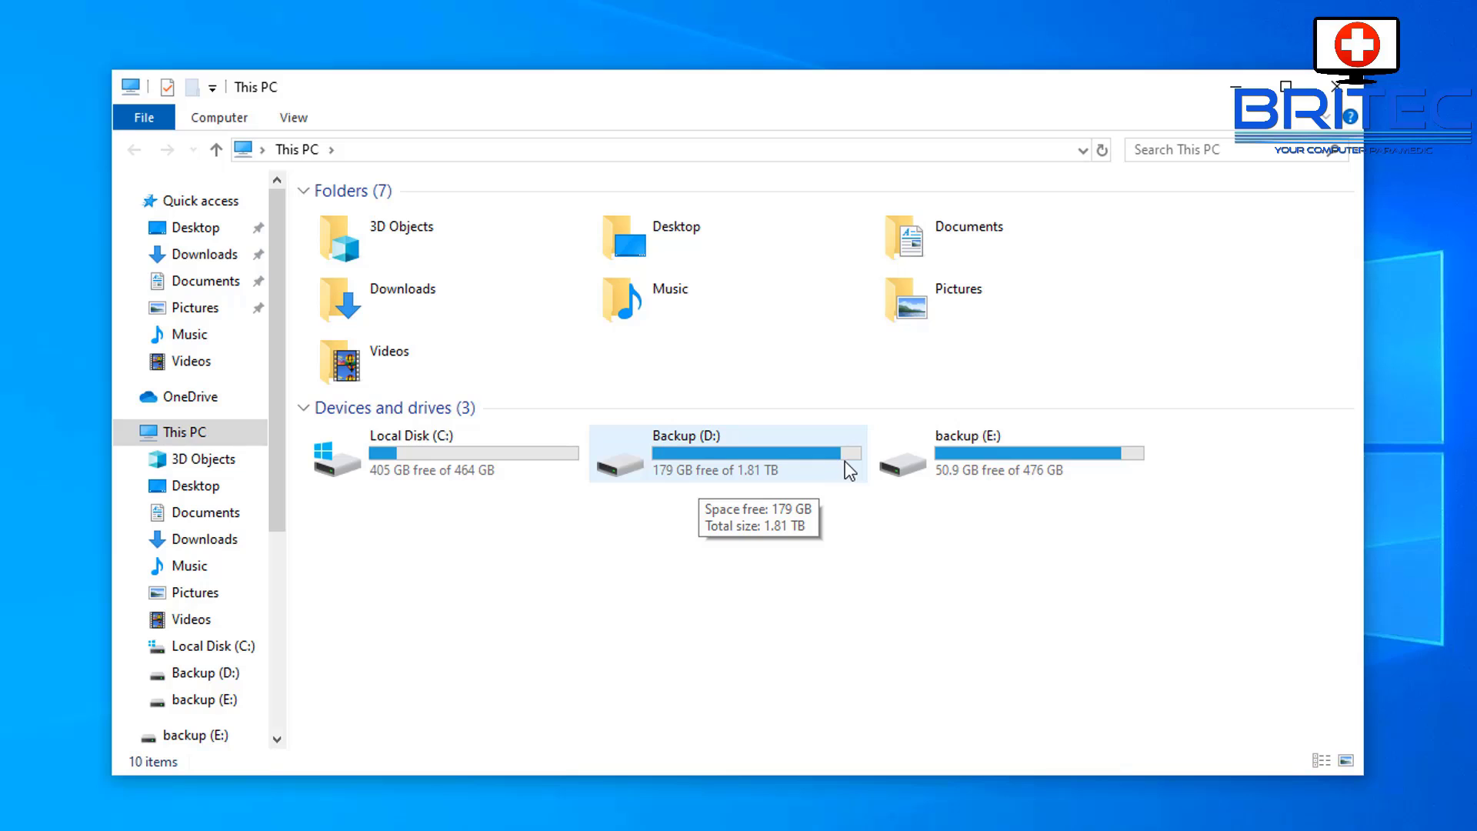
- Open Backup (D:), sort its 25 items by date modified, and select P1040022.MP4
double_click(730, 460)
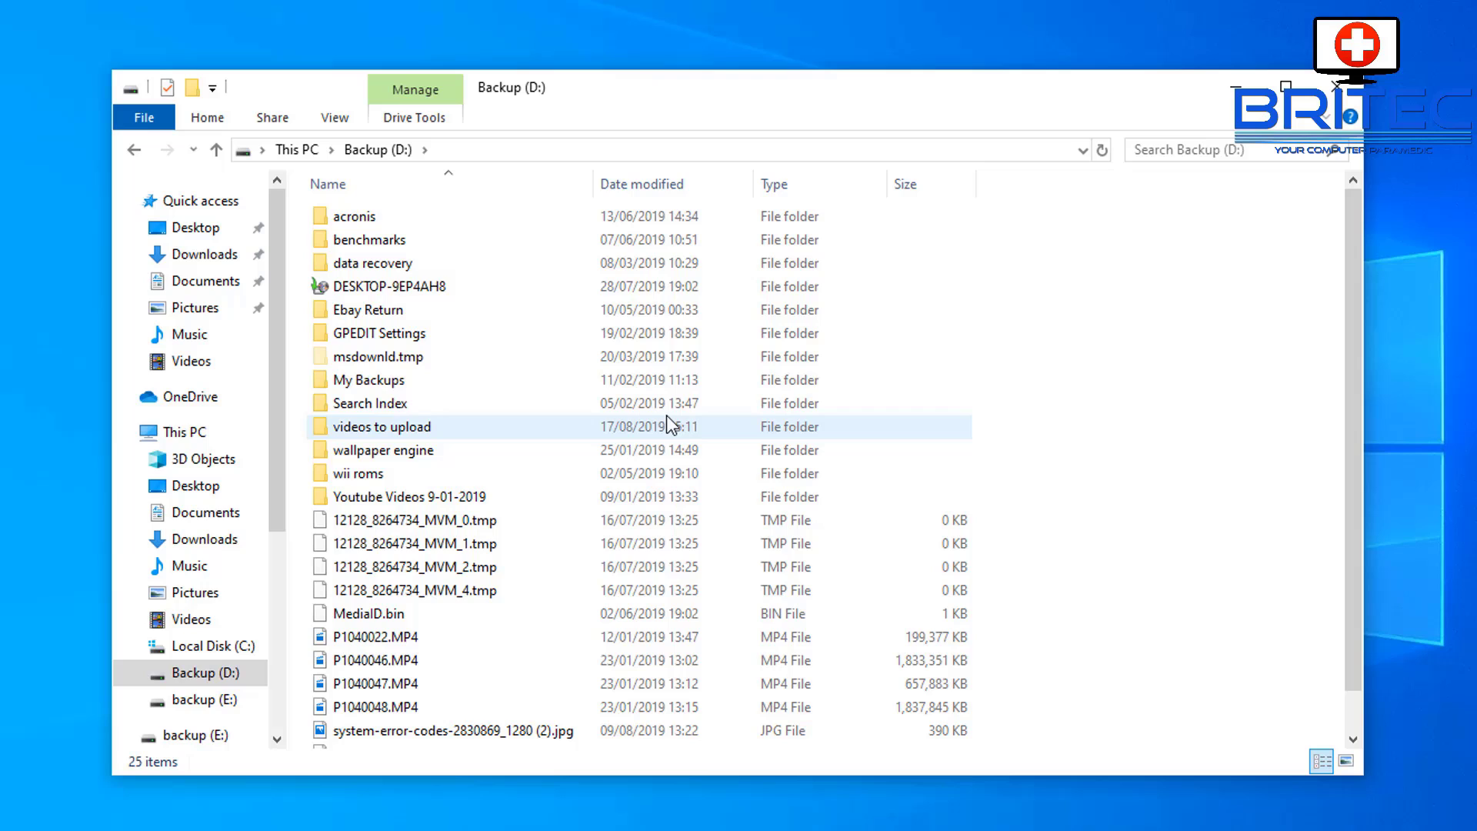
left_click(643, 184)
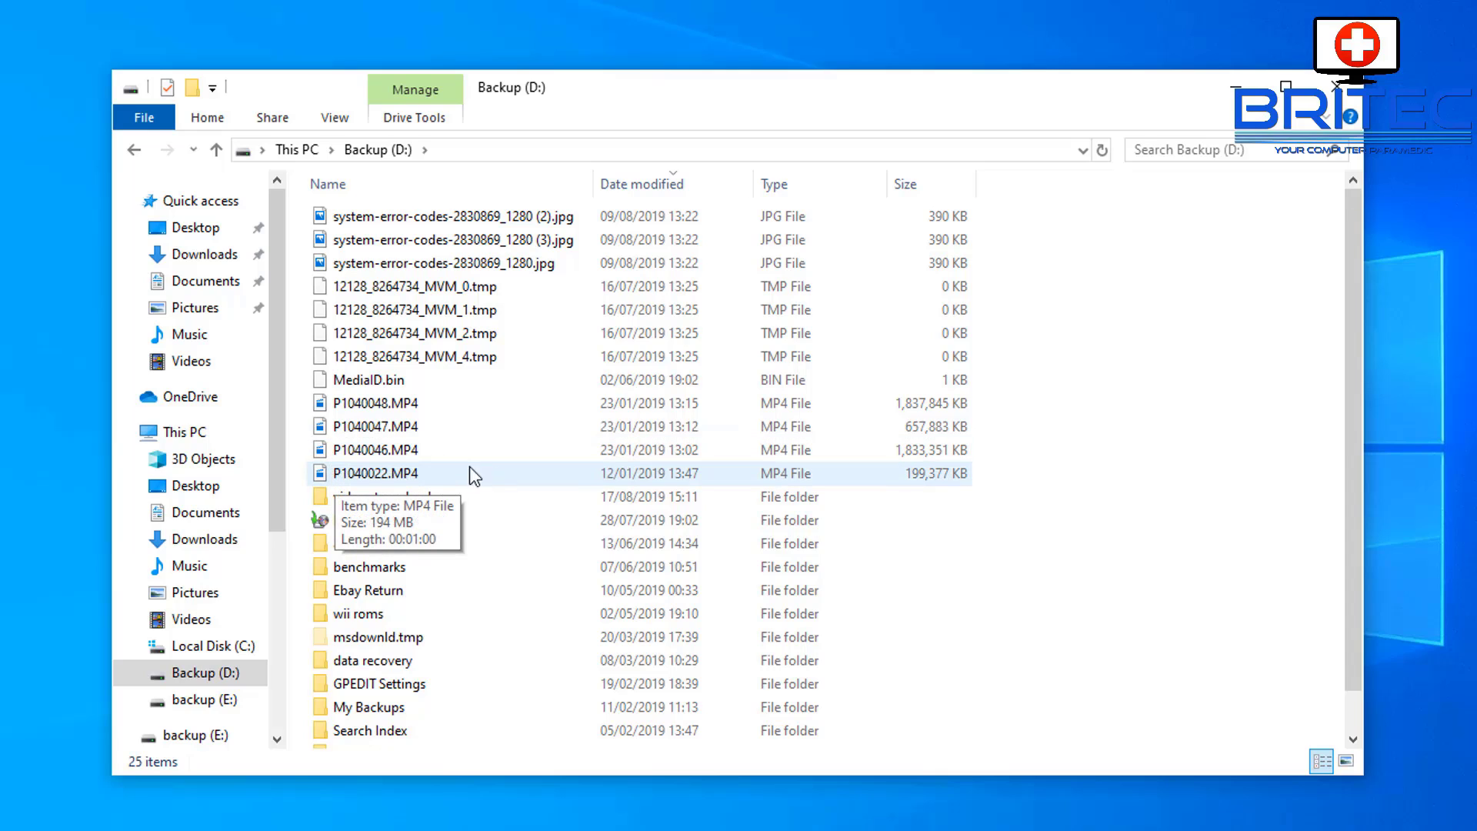
left_click(375, 474)
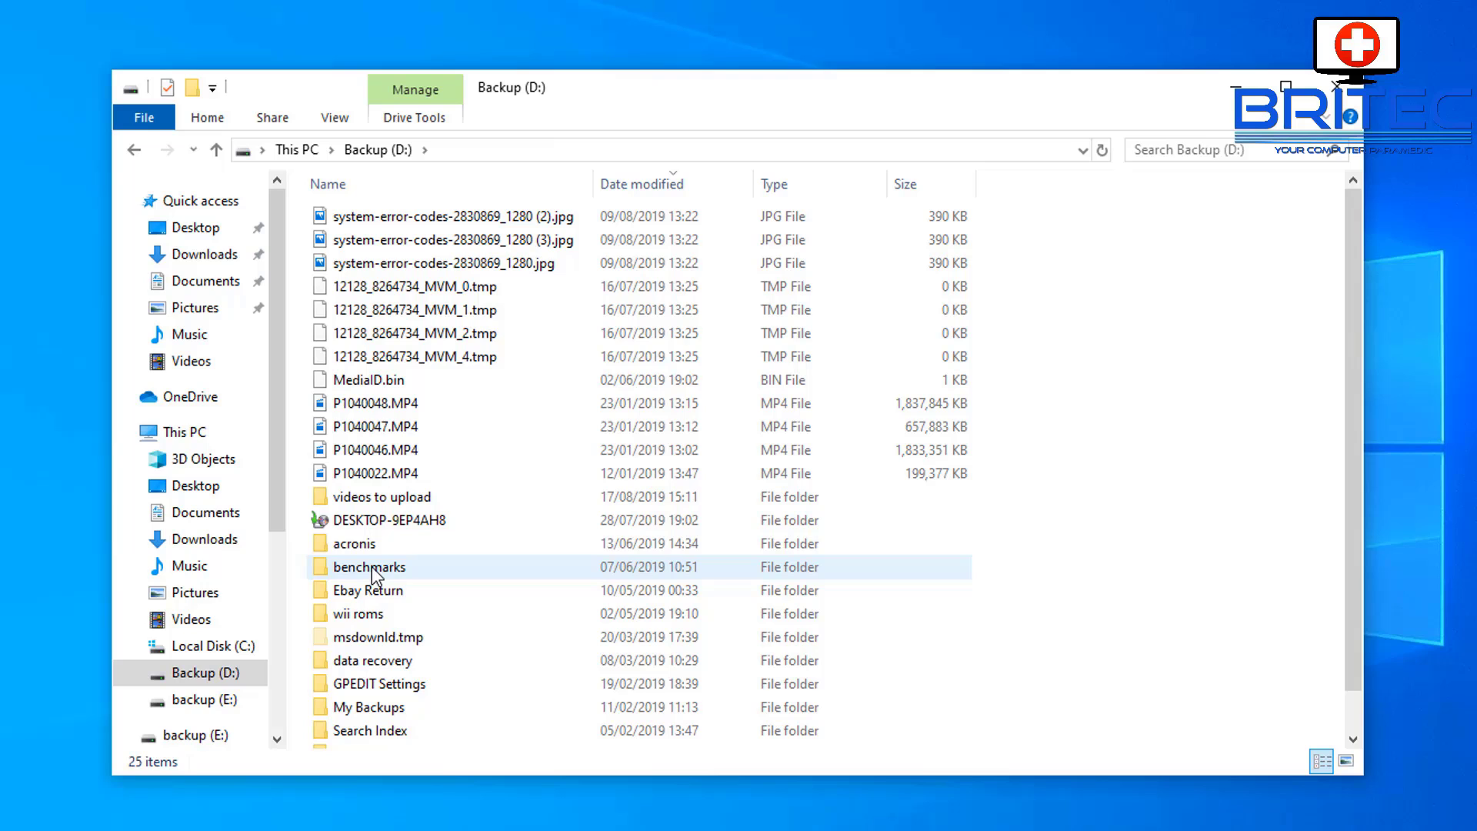
scroll(375, 575, "down", 1)
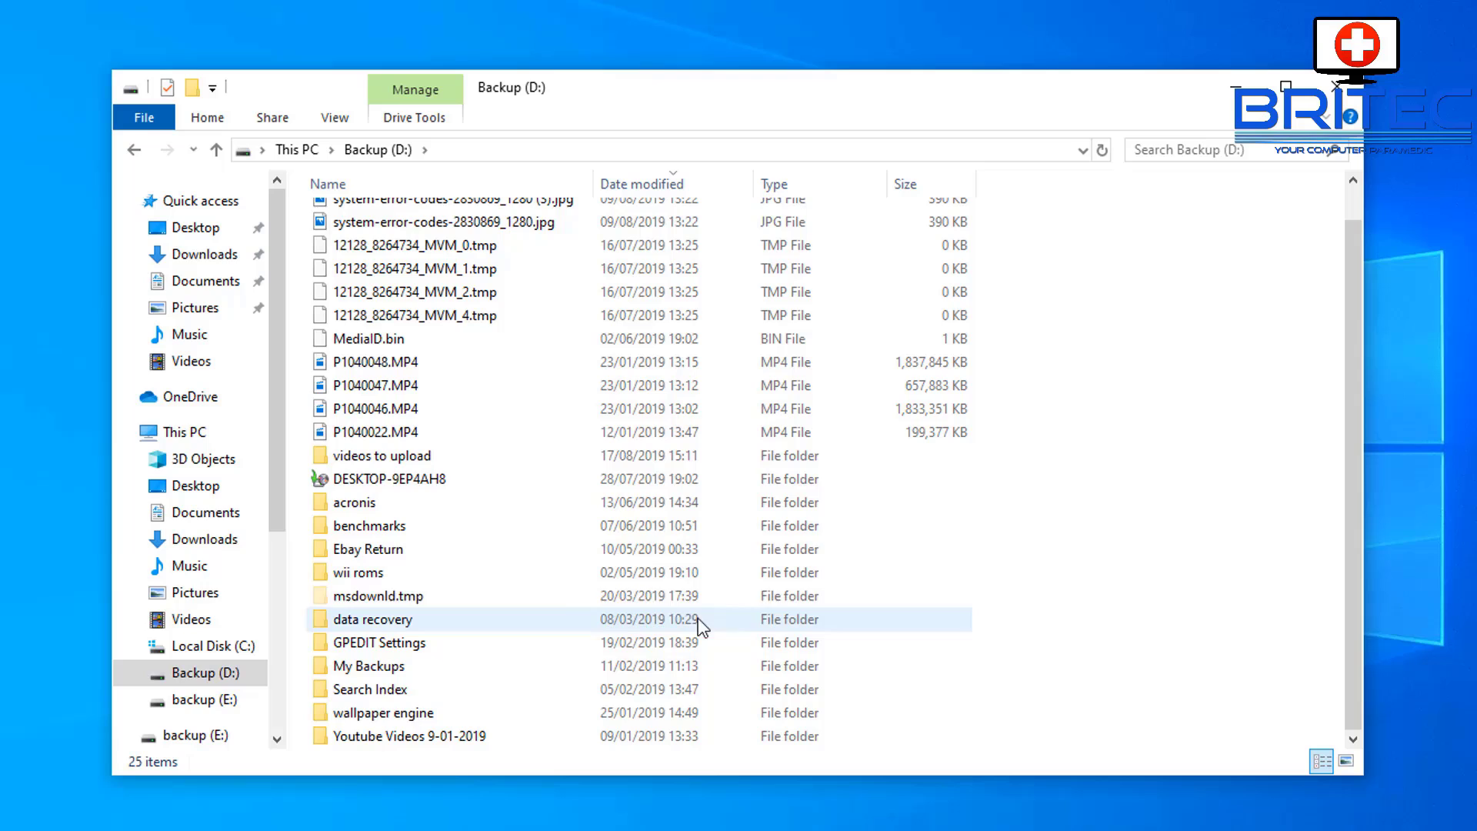
- Go back to This PC, where Backup (D:) shows 179 GB free
left_click(134, 149)
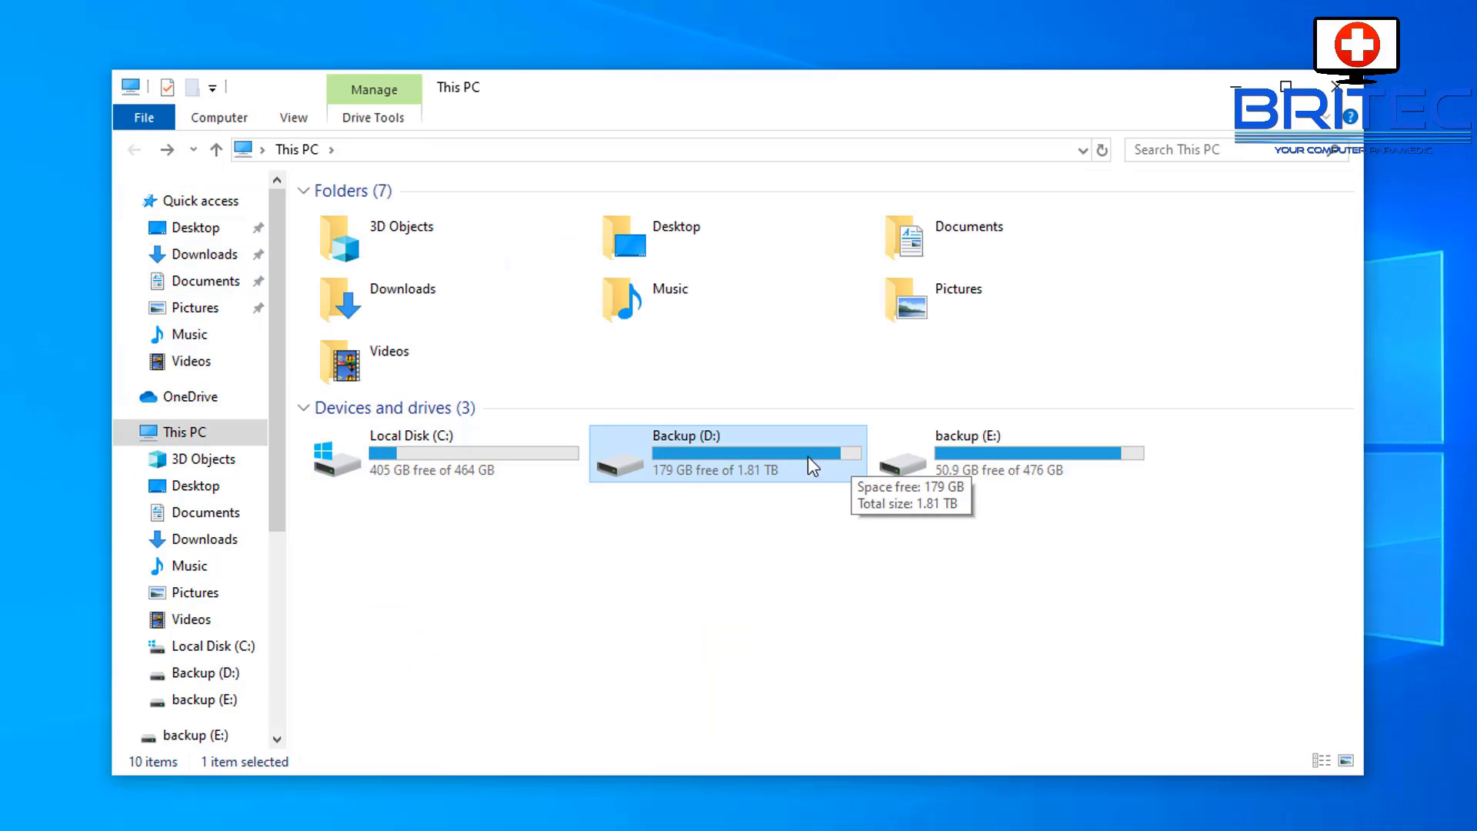
- Reopen Backup (D:), confirm the Search Index folder is empty, and delete it
mouse_move(688, 465)
double_click(697, 469)
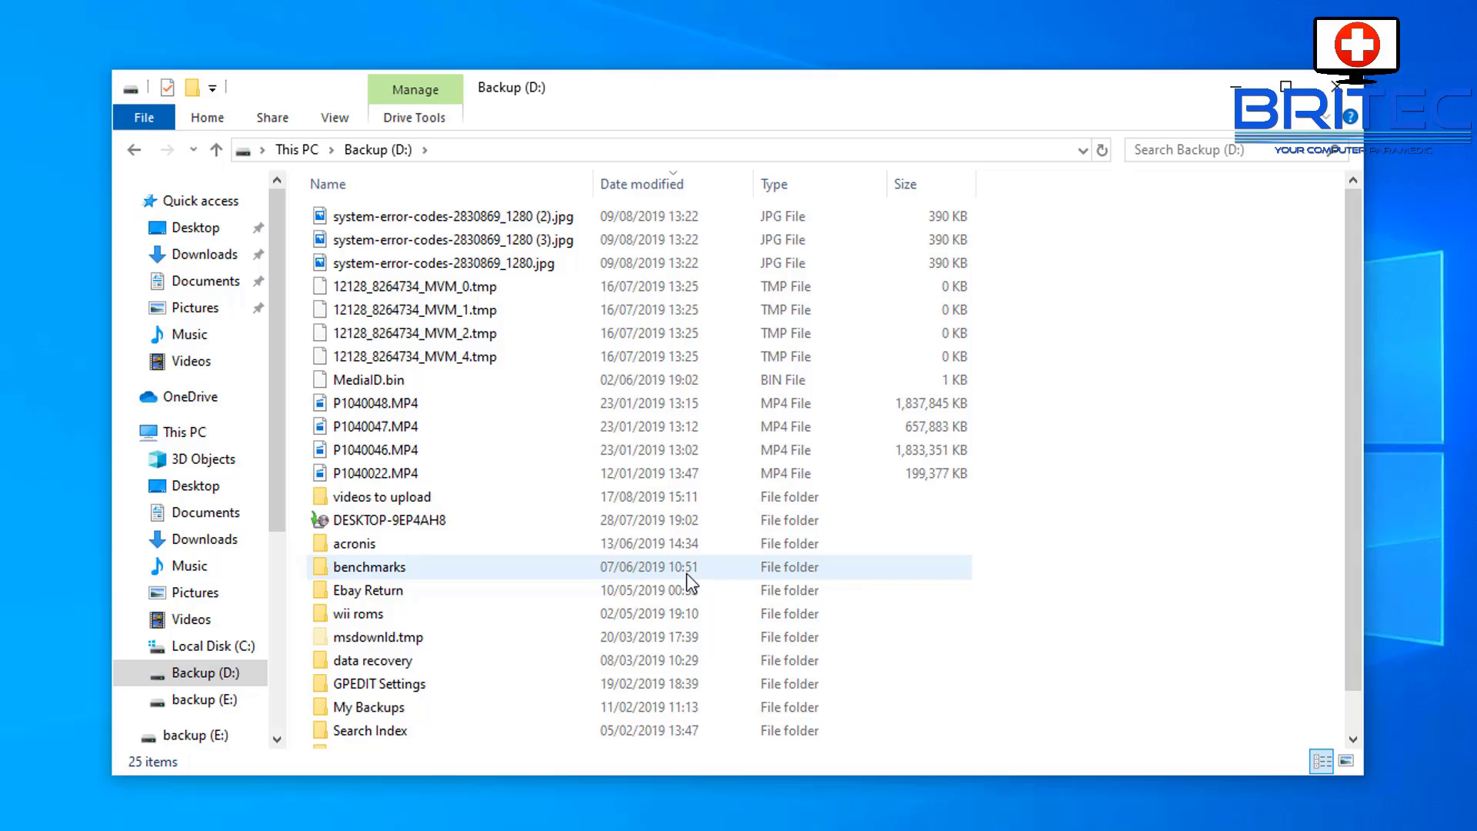
scroll(693, 583, "down", 1)
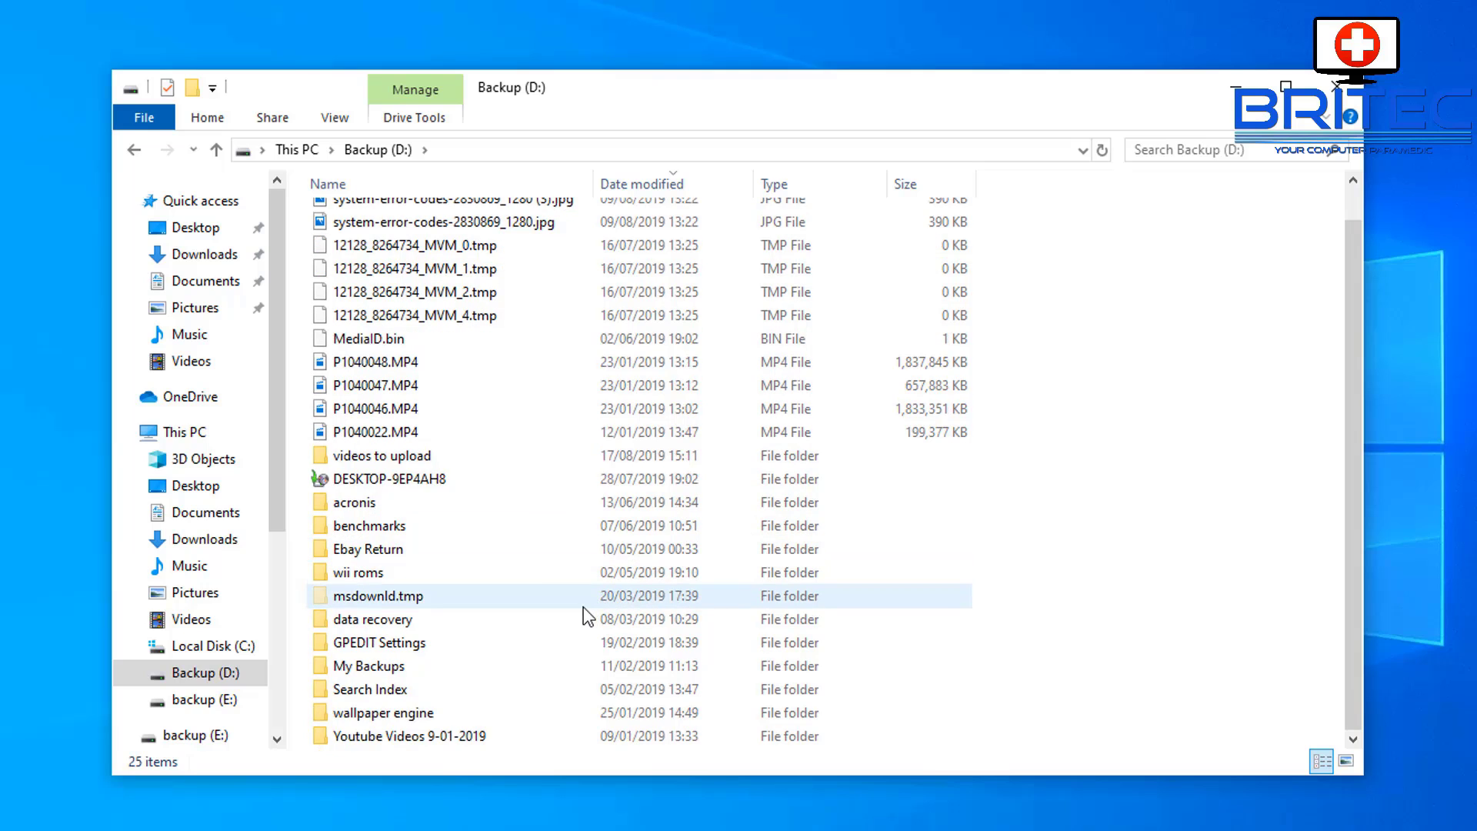
double_click(419, 691)
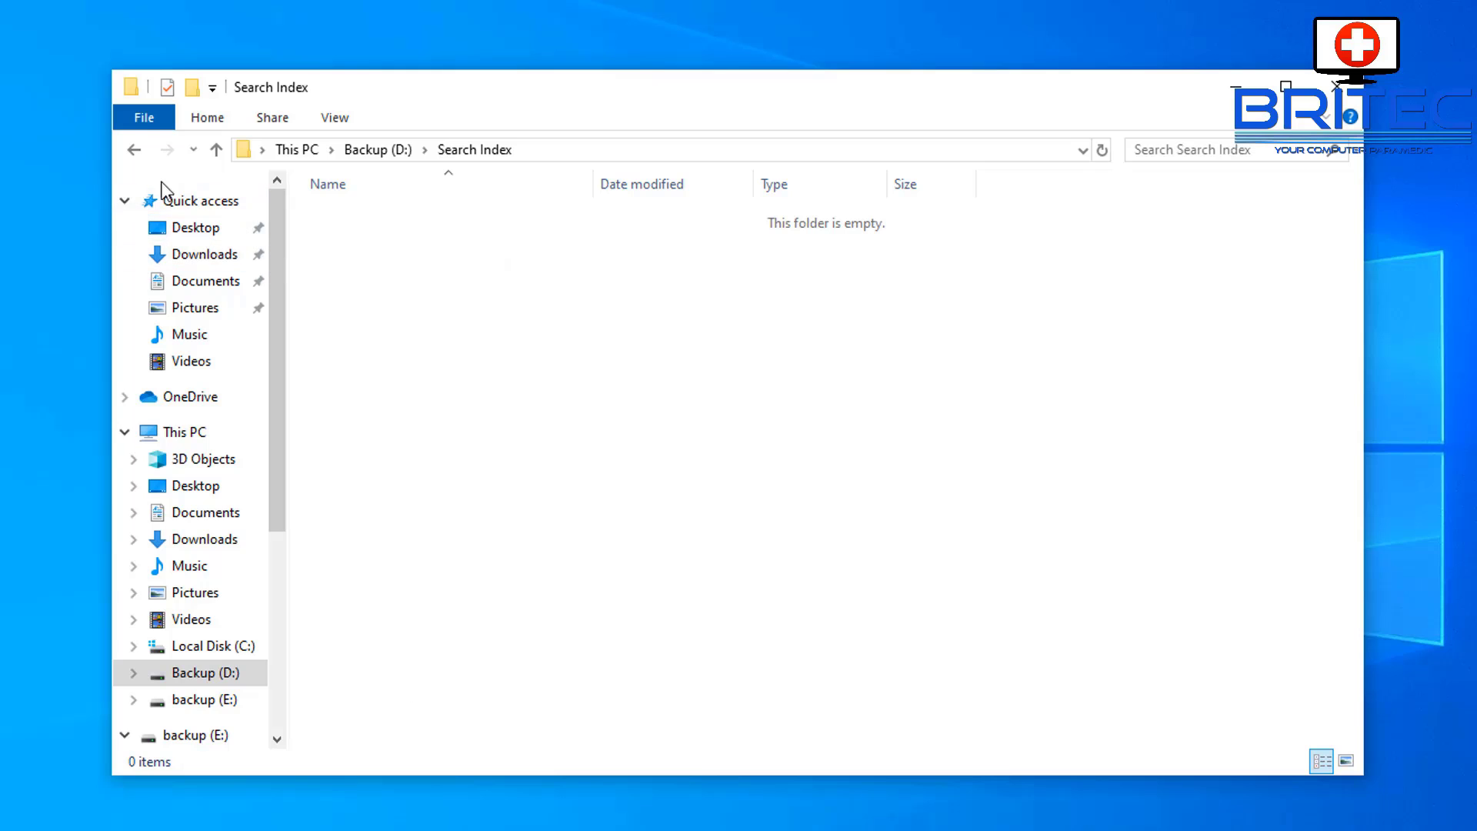
left_click(136, 153)
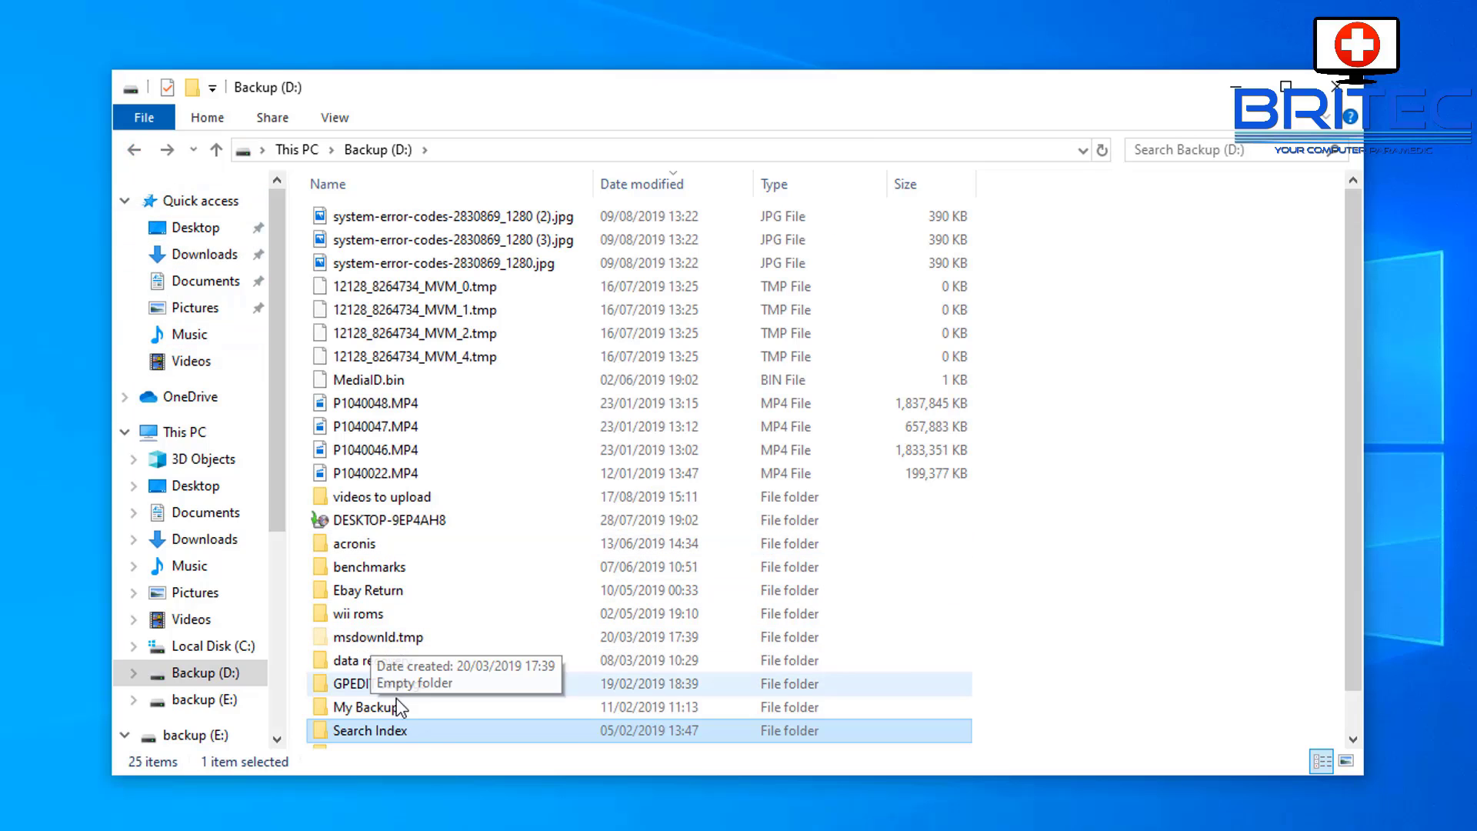
right_click(371, 729)
left_click(427, 657)
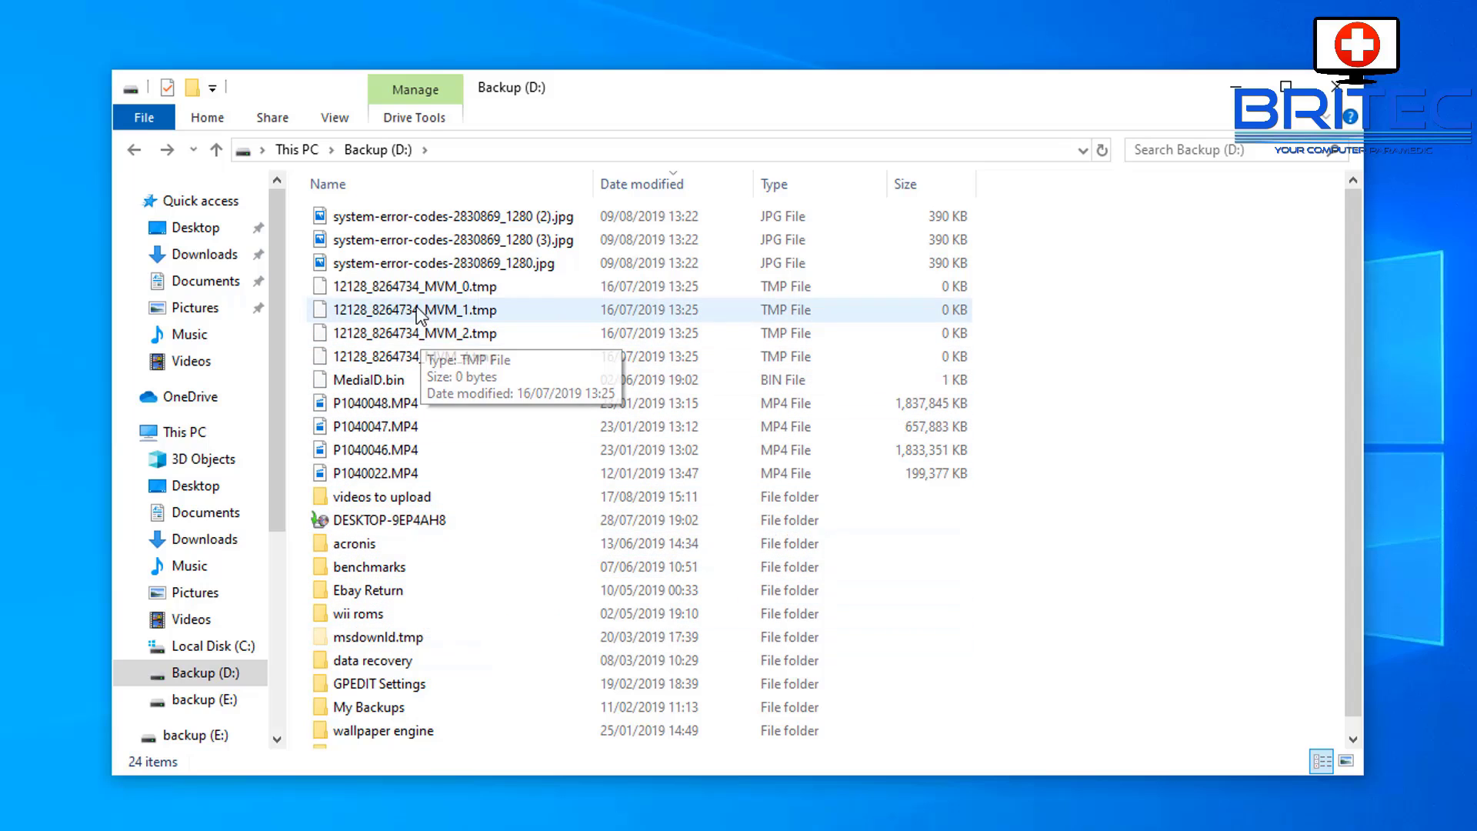
- Delete the four zero-byte MVM .tmp files, then select the DESKTOP-9EP4AH8 folder
left_click(415, 286)
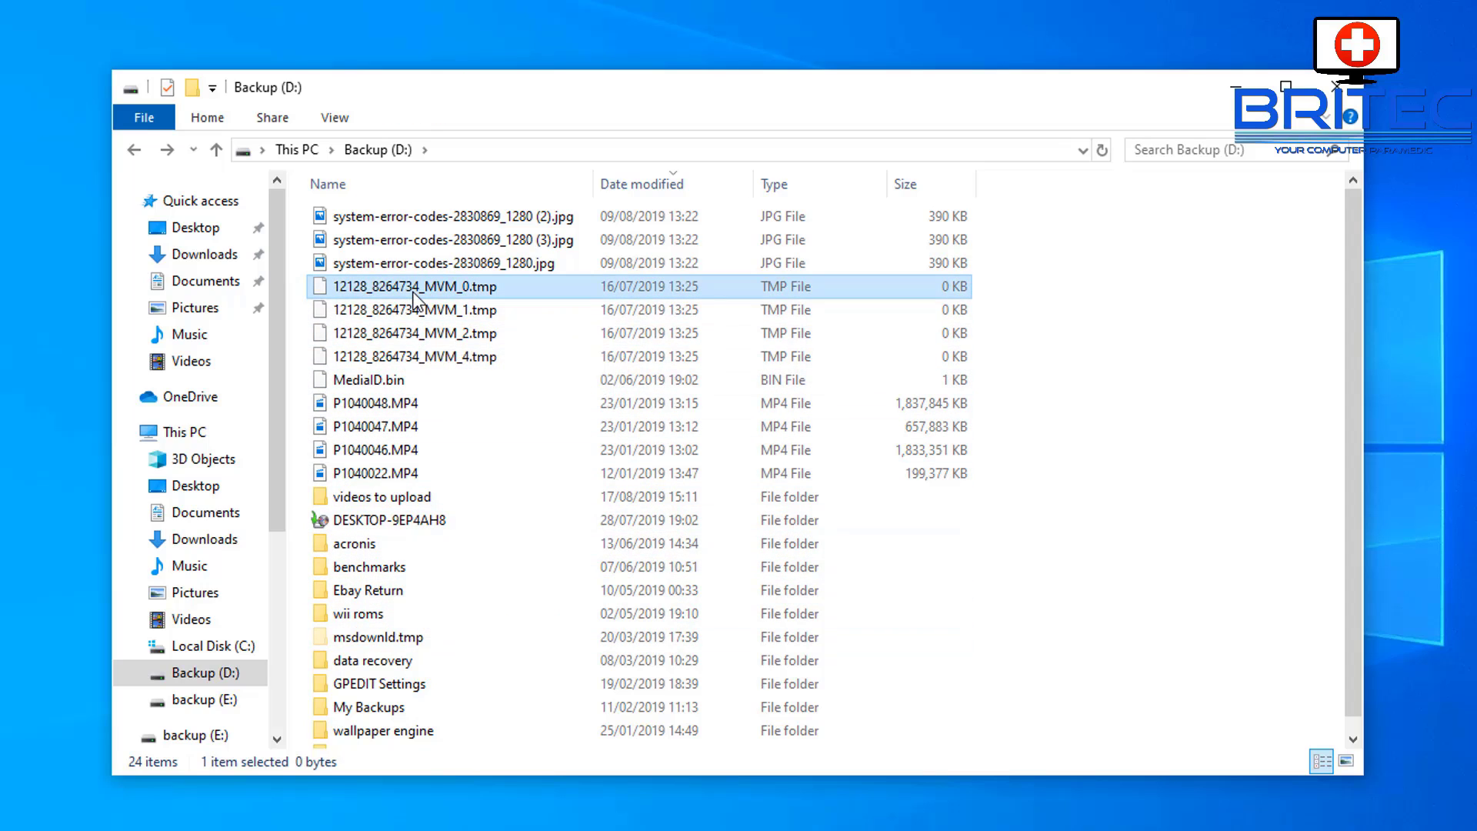
left_click(424, 357, "shift")
right_click(423, 320)
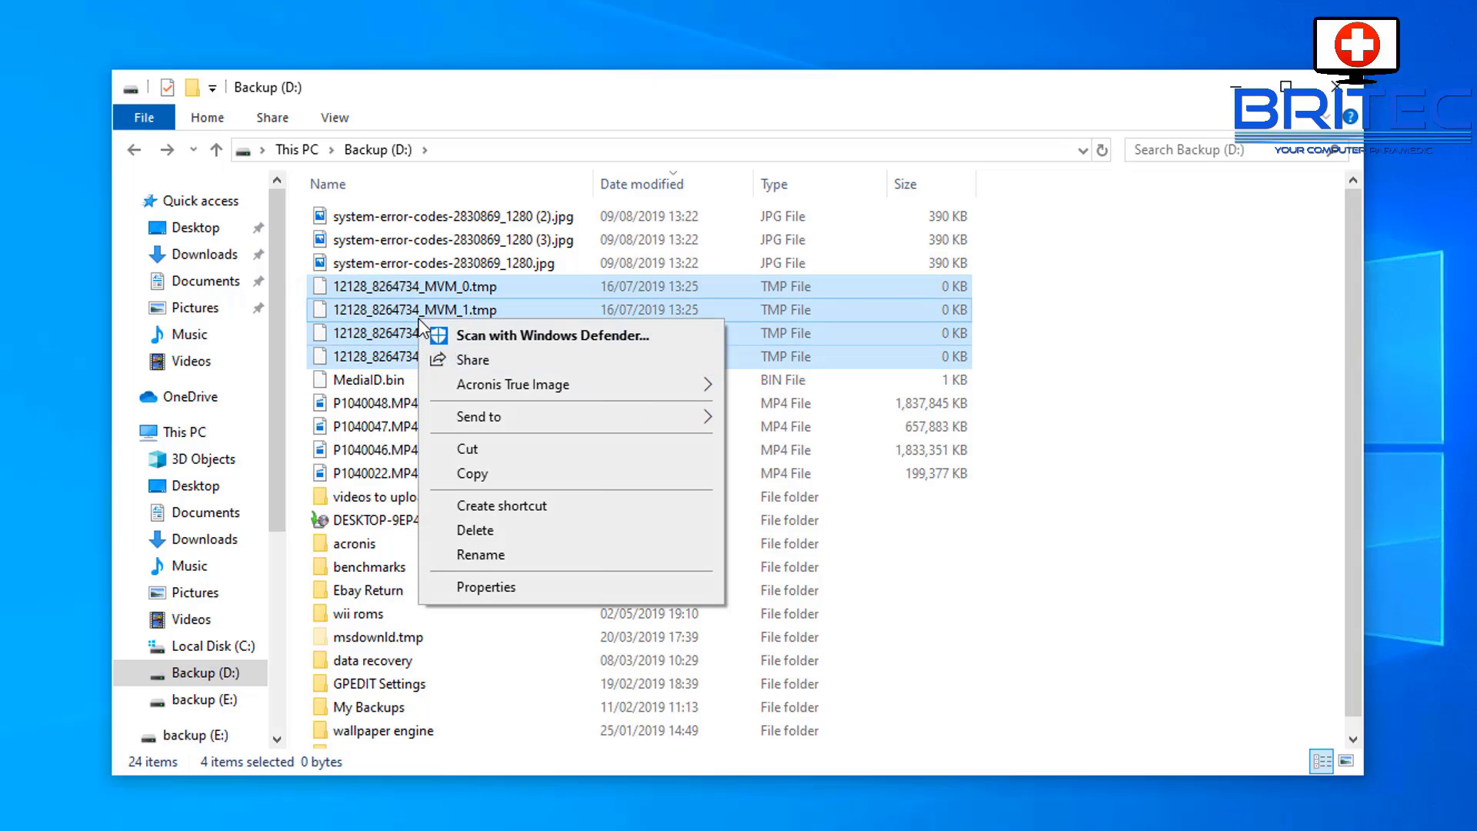
left_click(494, 529)
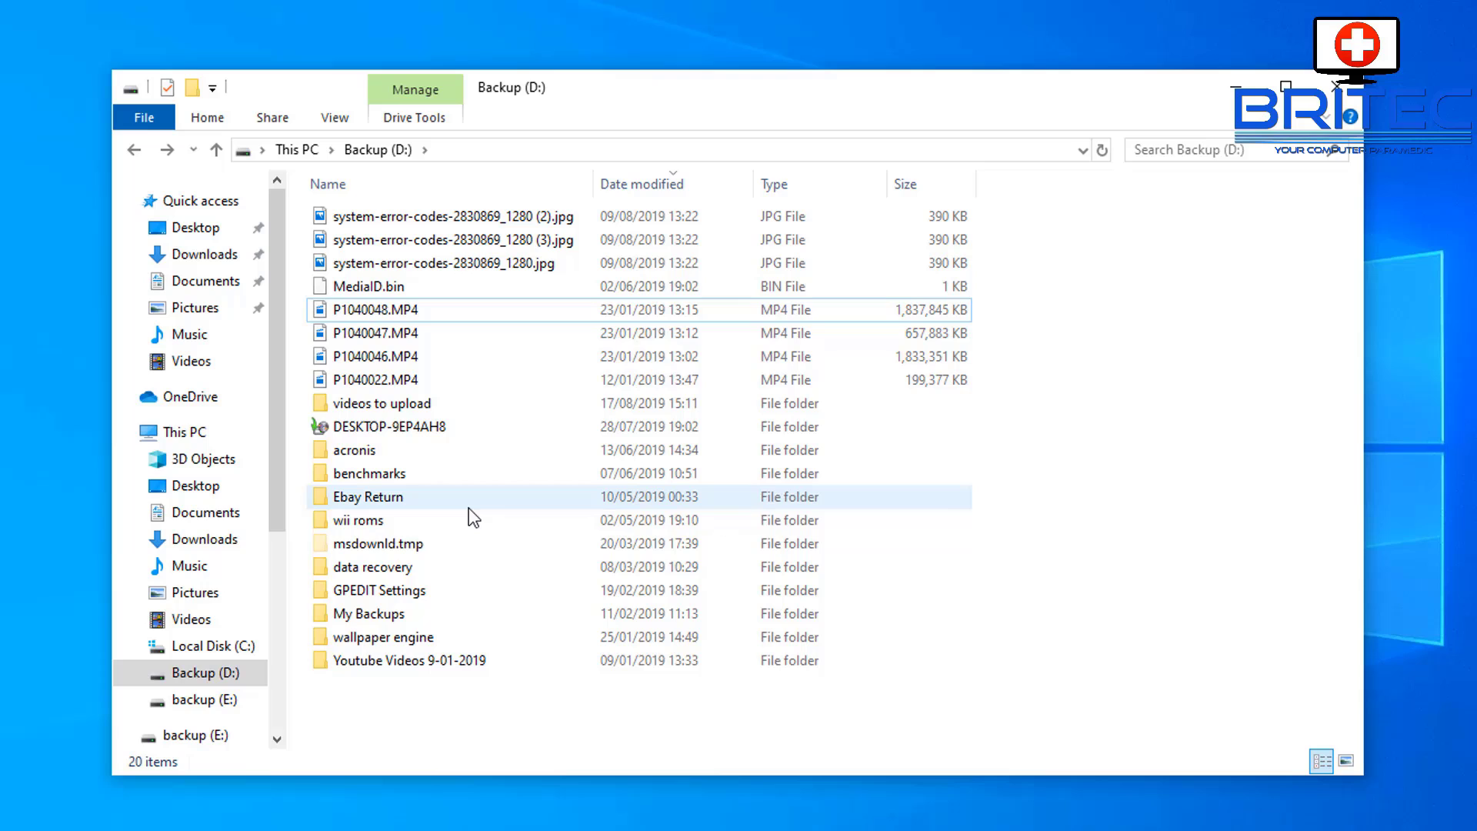
left_click(381, 286)
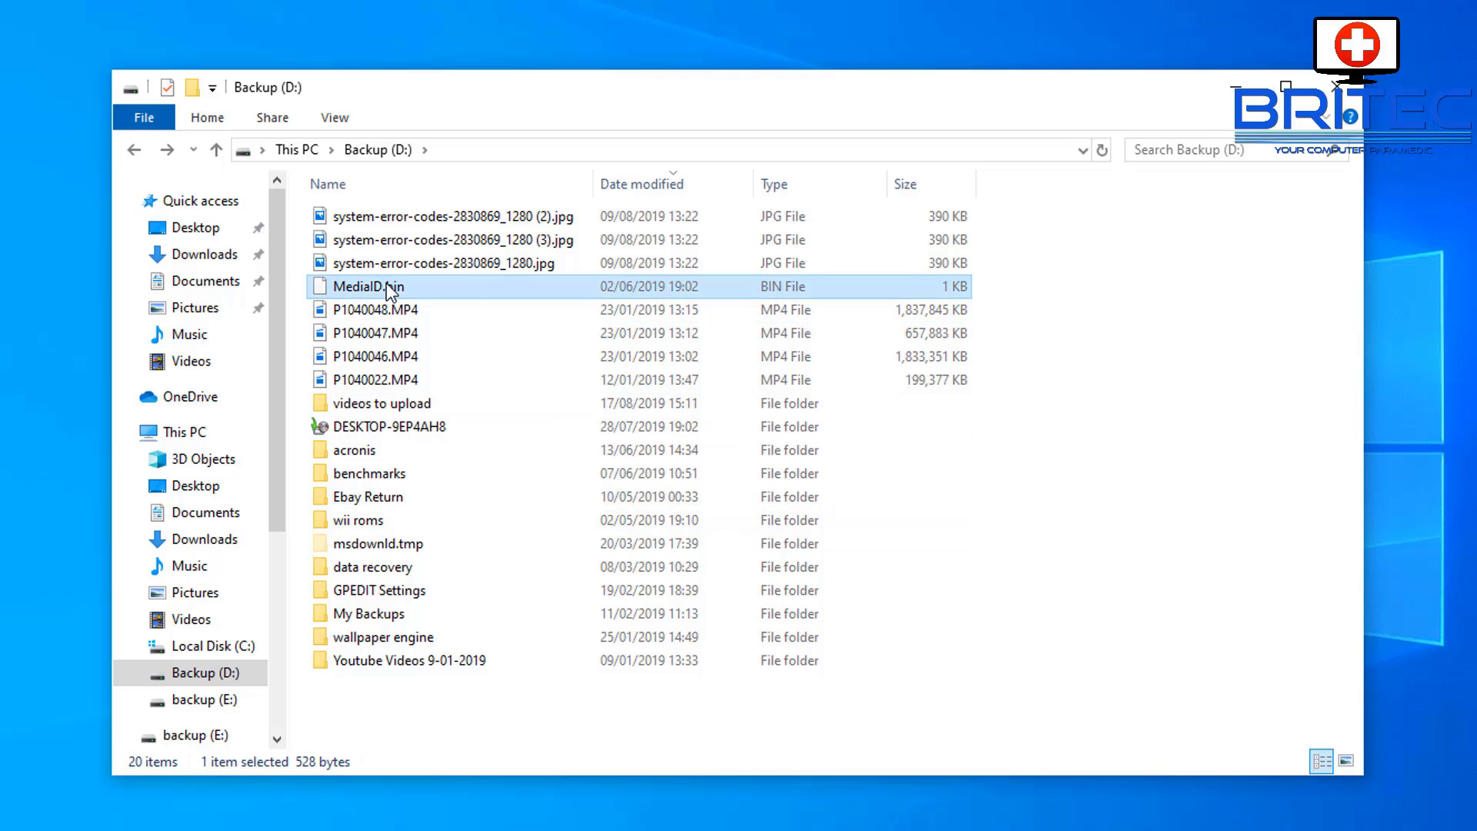
left_click(394, 429)
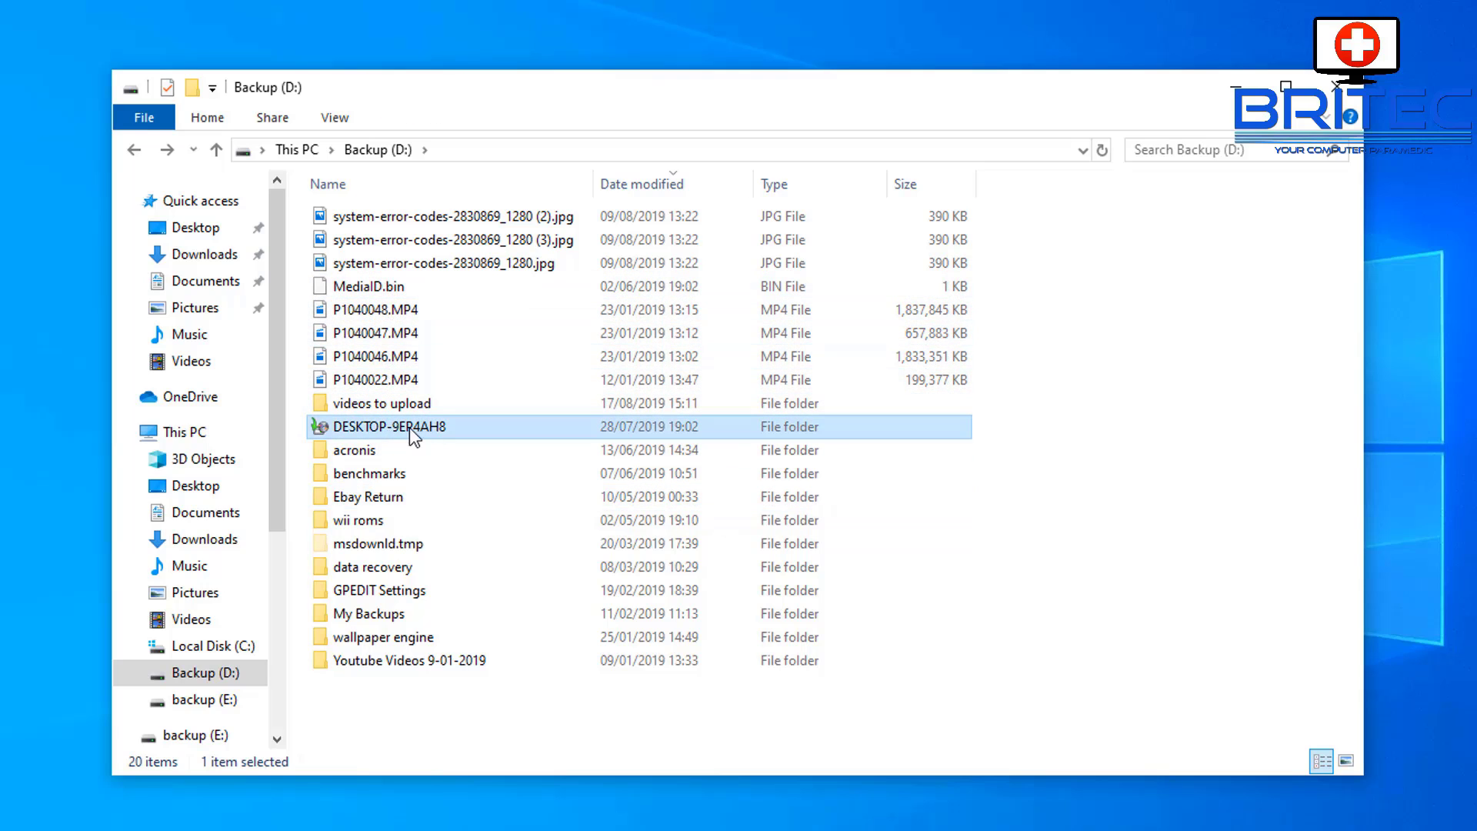
mouse_move(399, 428)
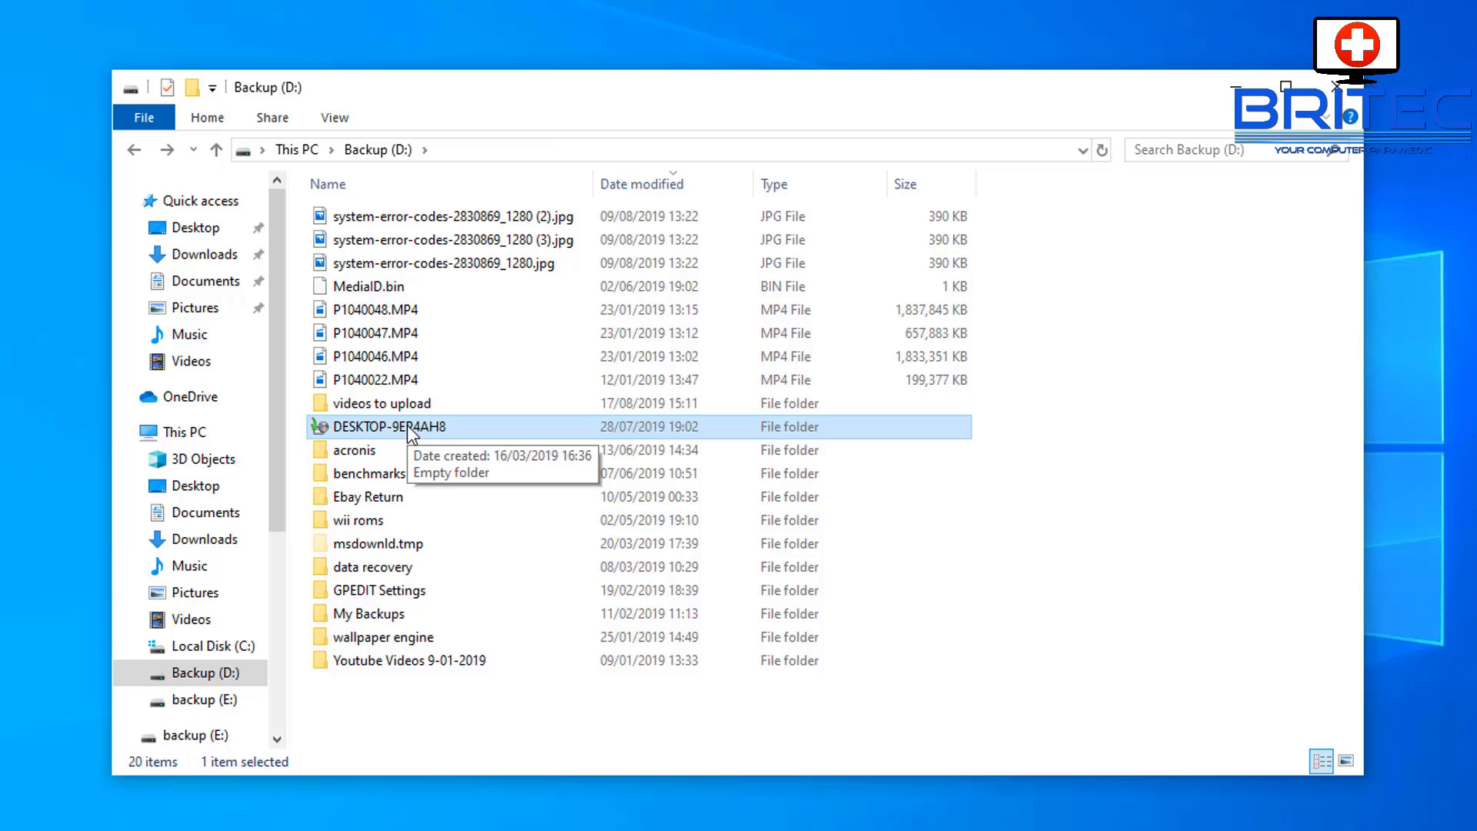
right_click(411, 431)
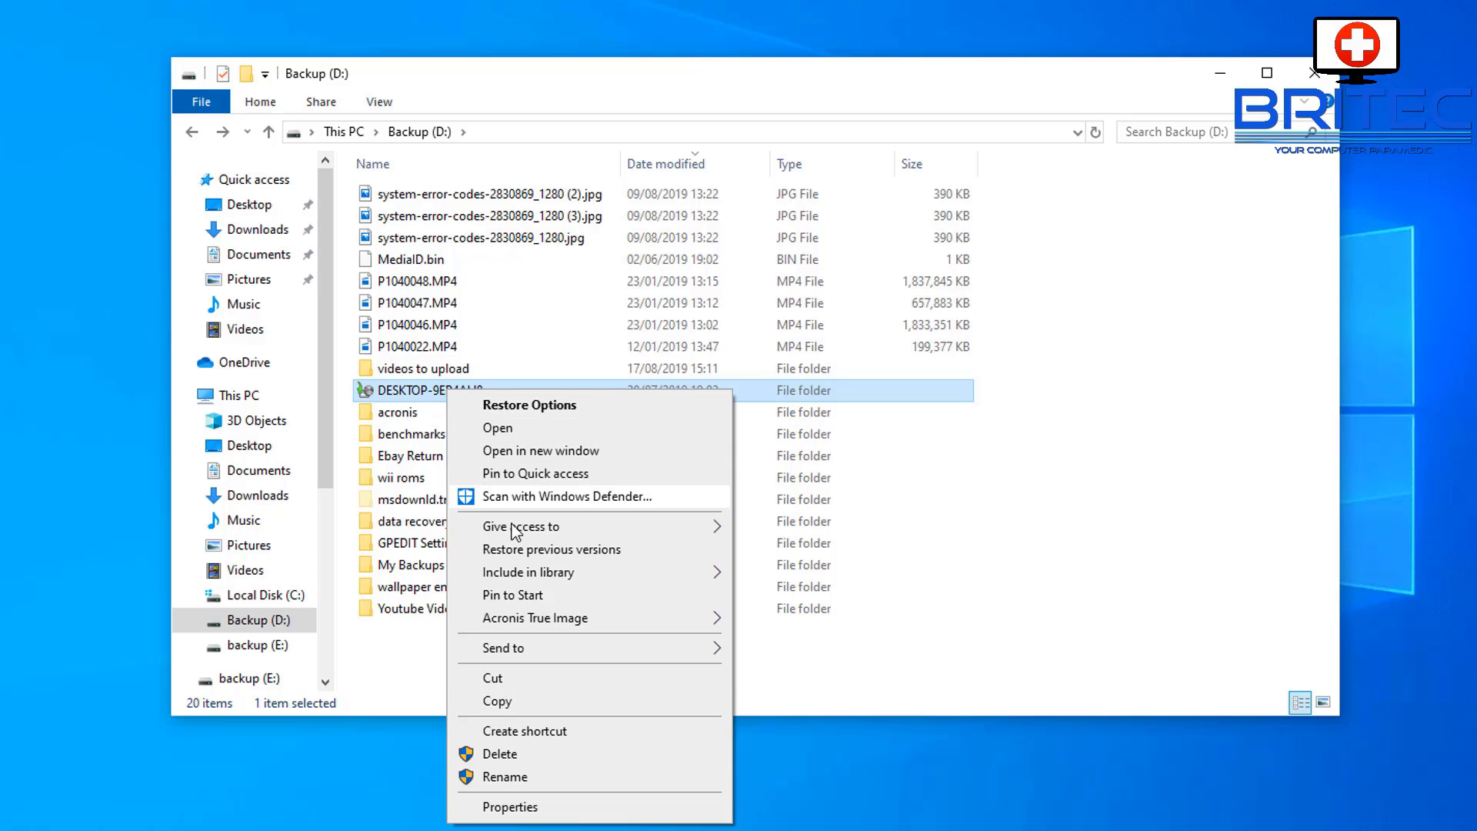
left_click(525, 808)
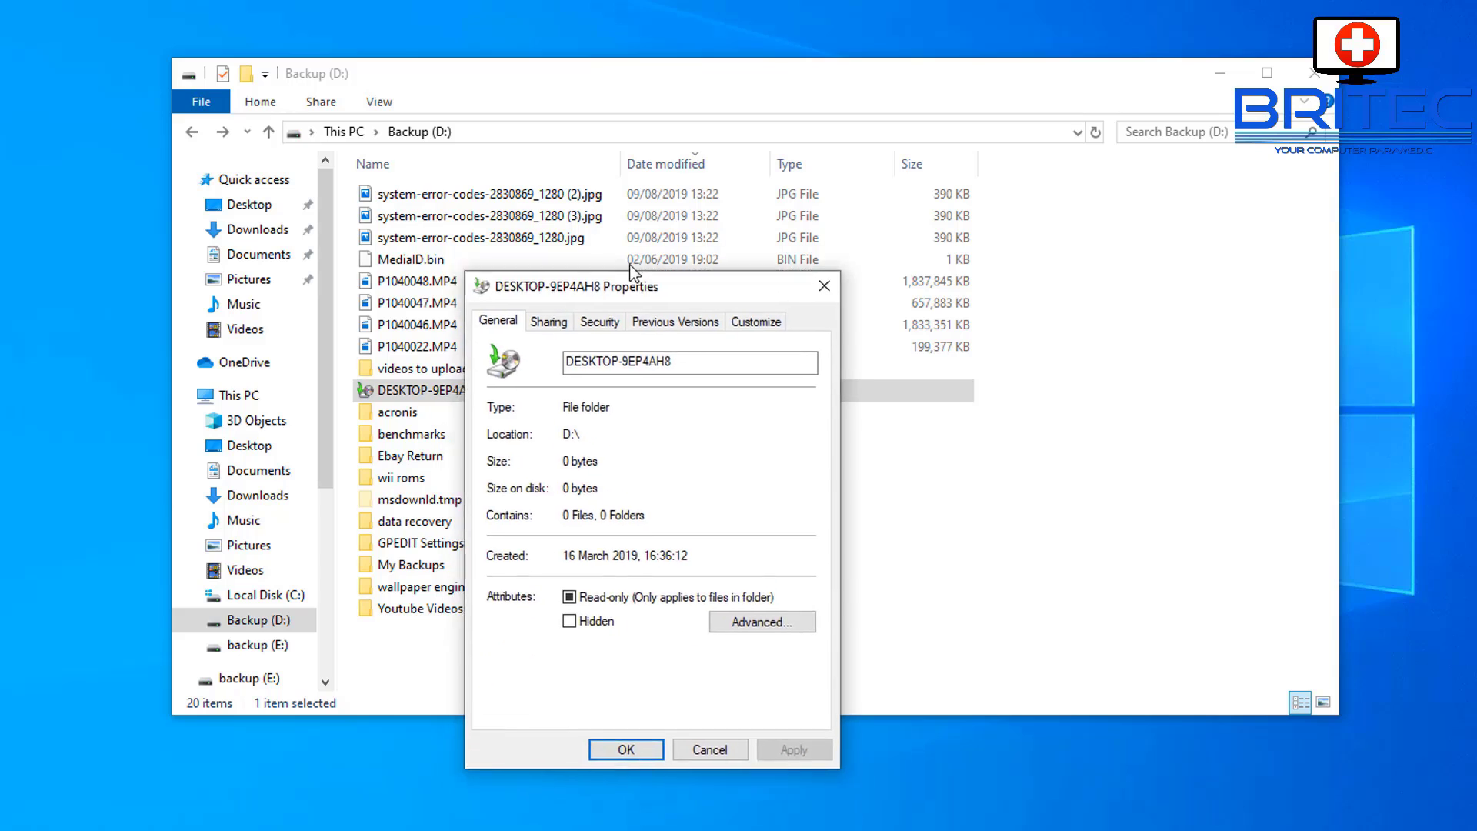
left_click_drag(626, 410, 619, 178)
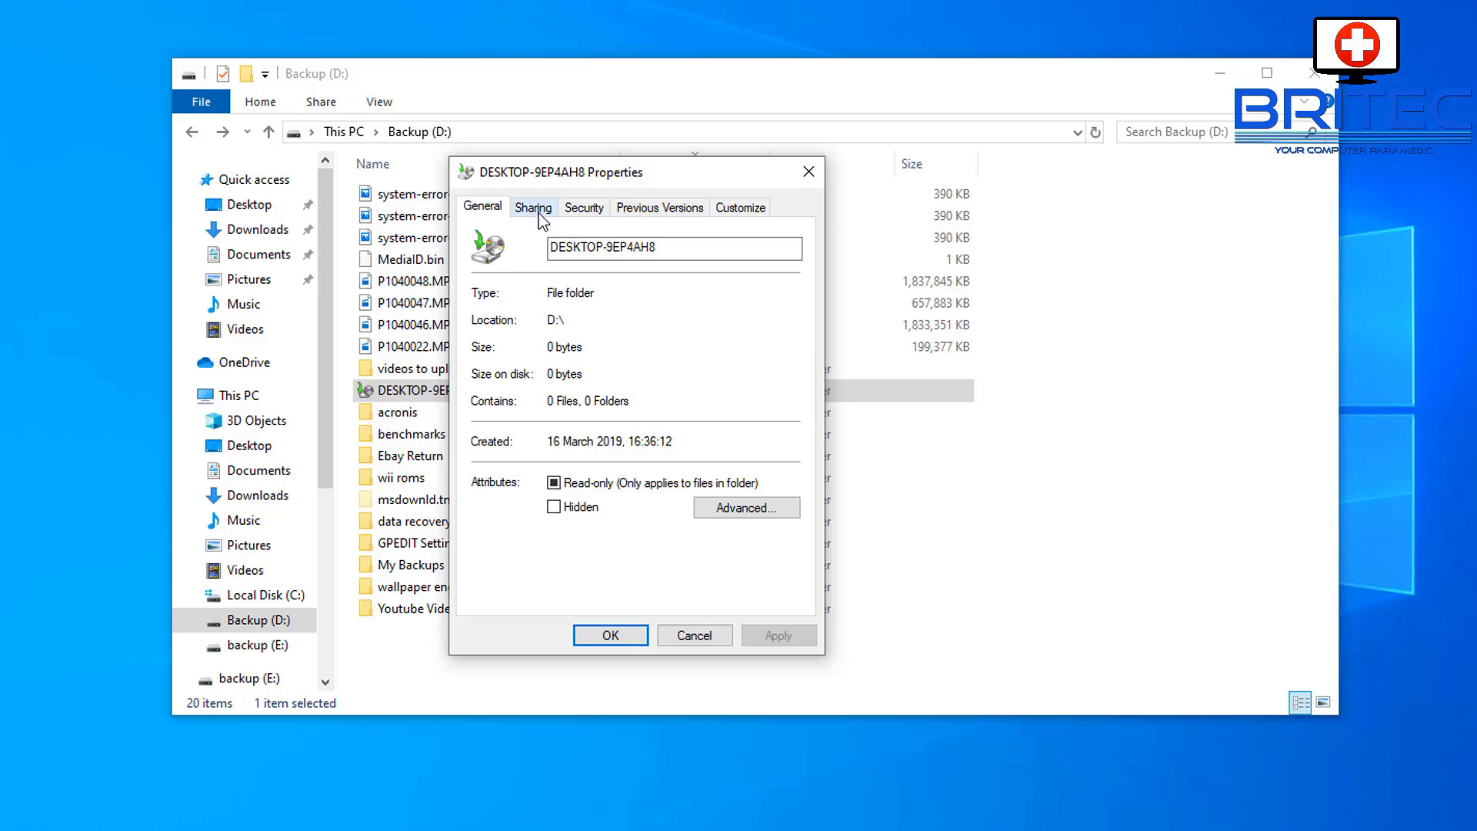
left_click(808, 171)
- Choose Delete on DESKTOP-9EP4AH8 and open a second This PC window alongside
right_click(428, 398)
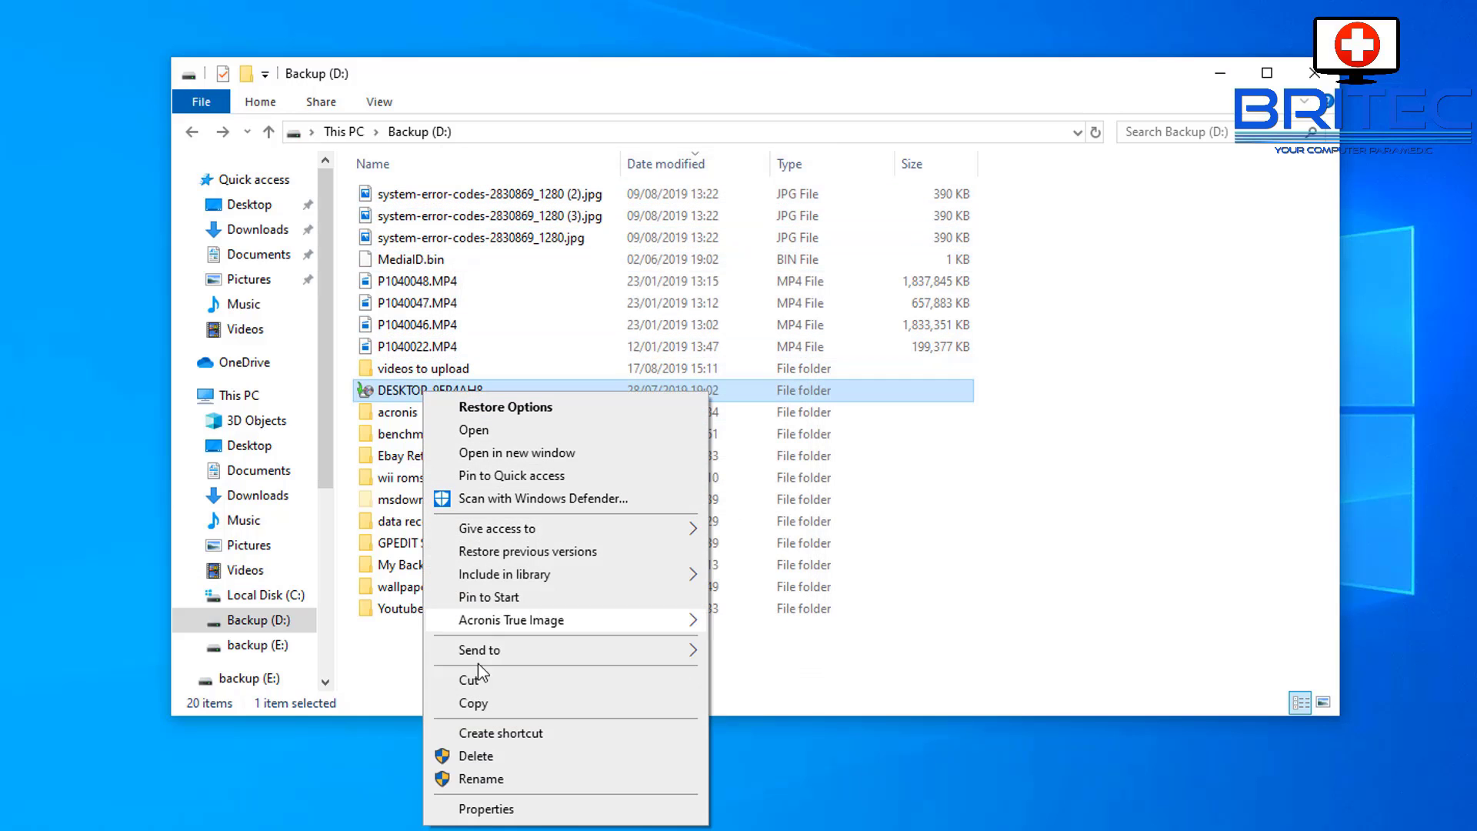
left_click(493, 756)
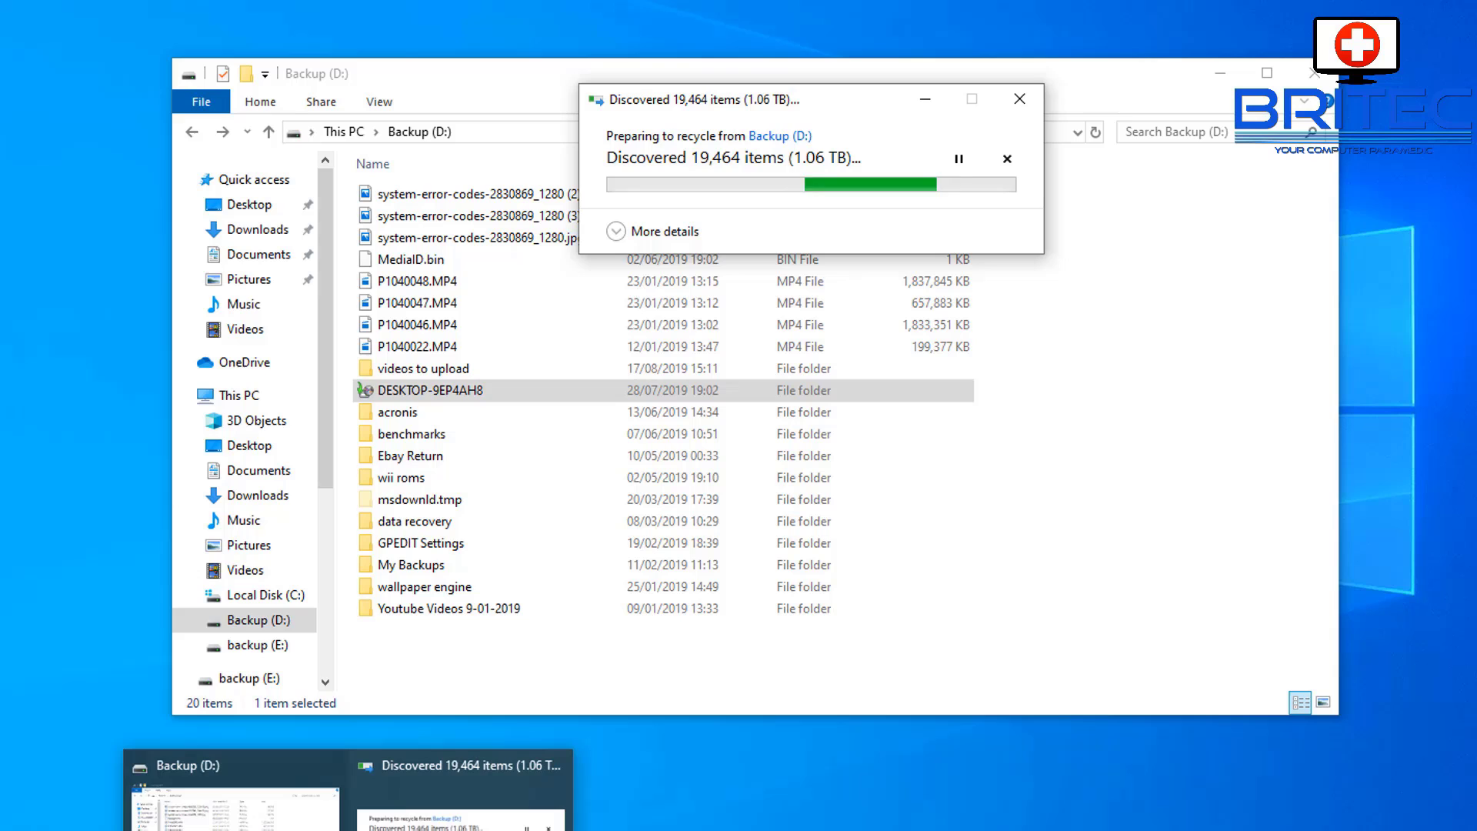
right_click(347, 827)
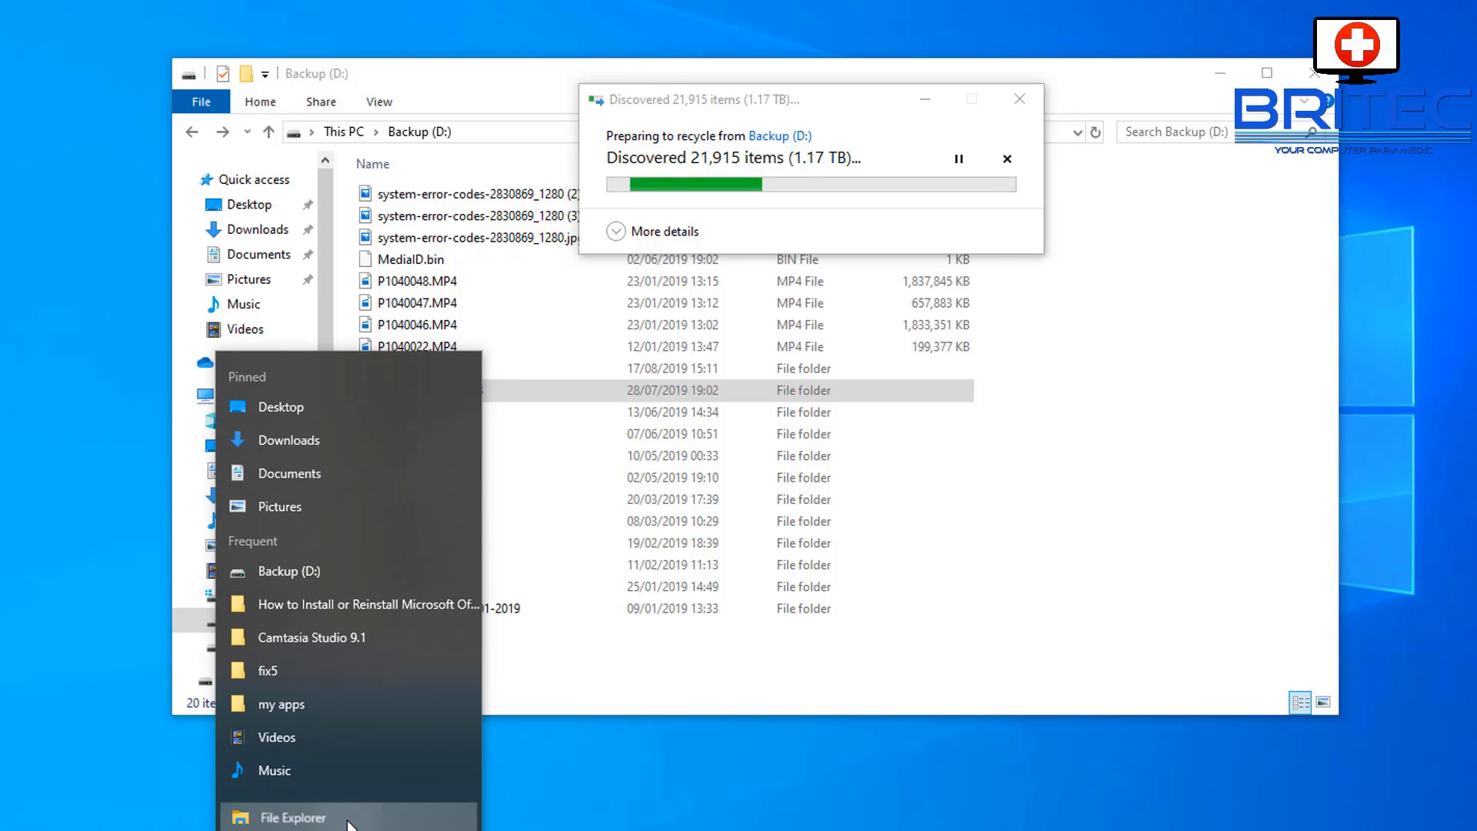
left_click(288, 808)
left_click_drag(812, 105, 795, 311)
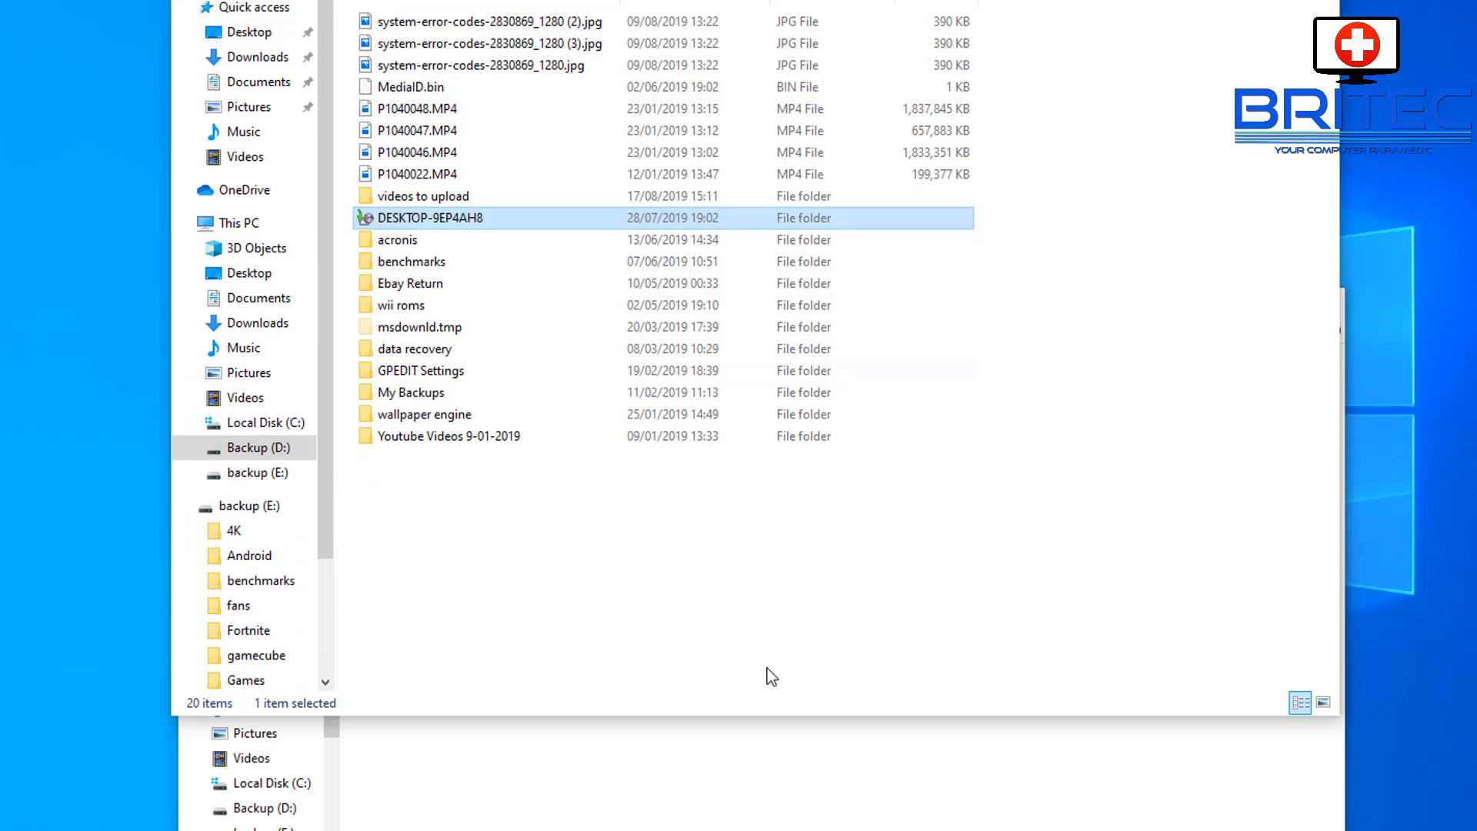
left_click_drag(757, 717, 751, 524)
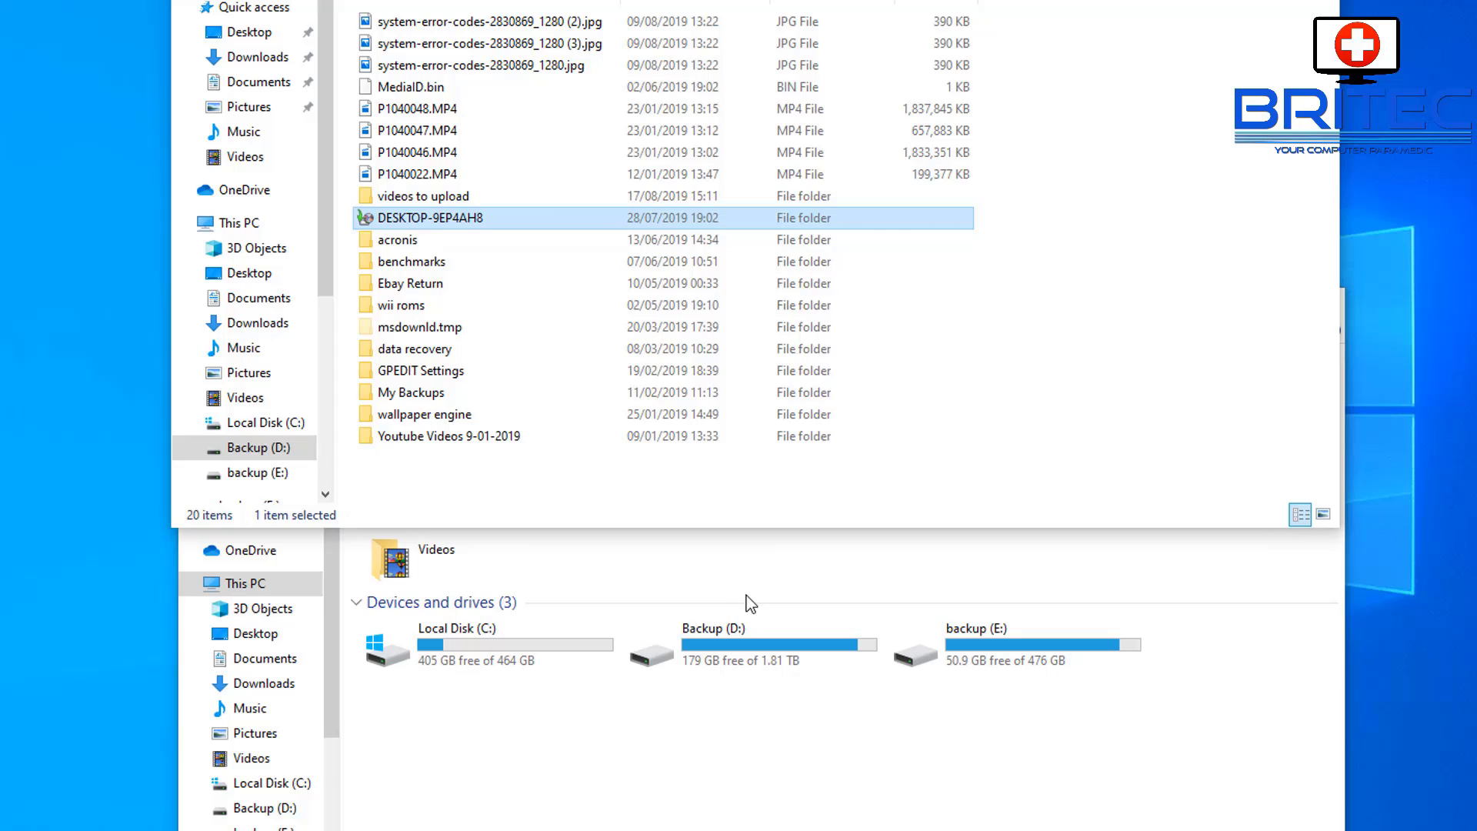
- Arrange the windows and confirm permanently deleting DESKTOP-9EP4AH8's 30,662 items
left_click(753, 102)
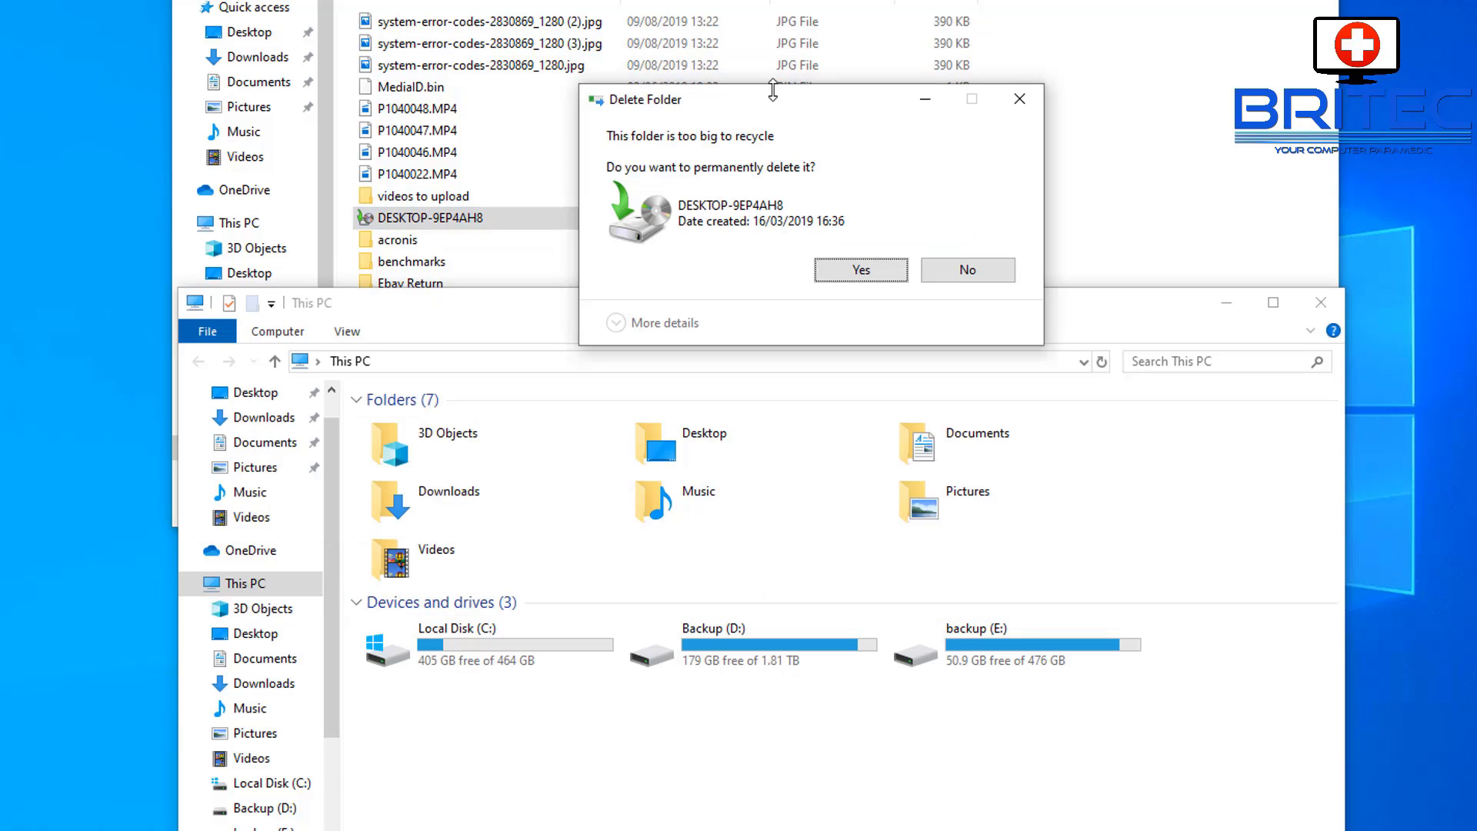
left_click_drag(773, 93, 732, 1)
left_click(726, 303)
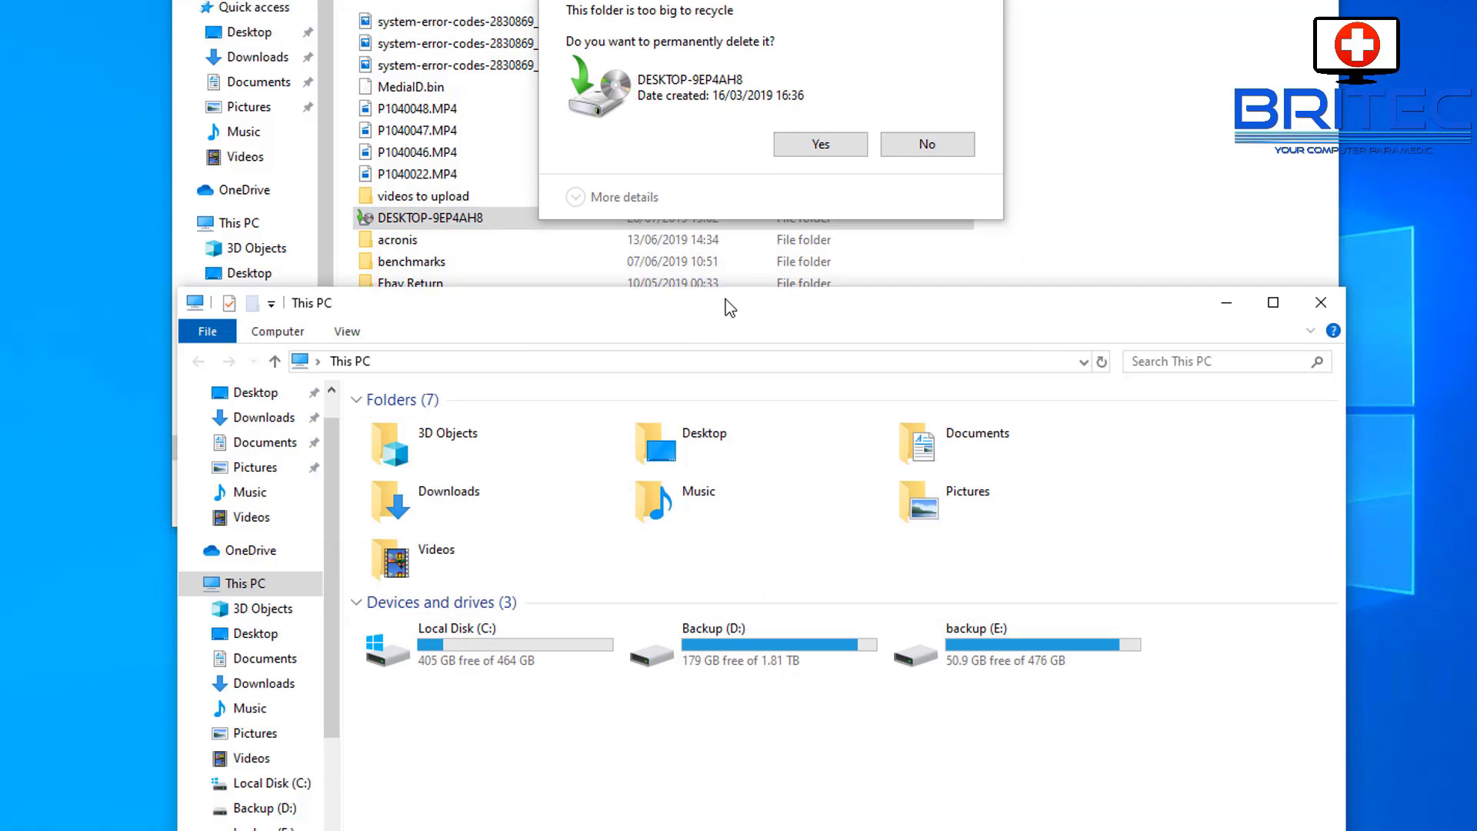
left_click_drag(718, 303, 728, 258)
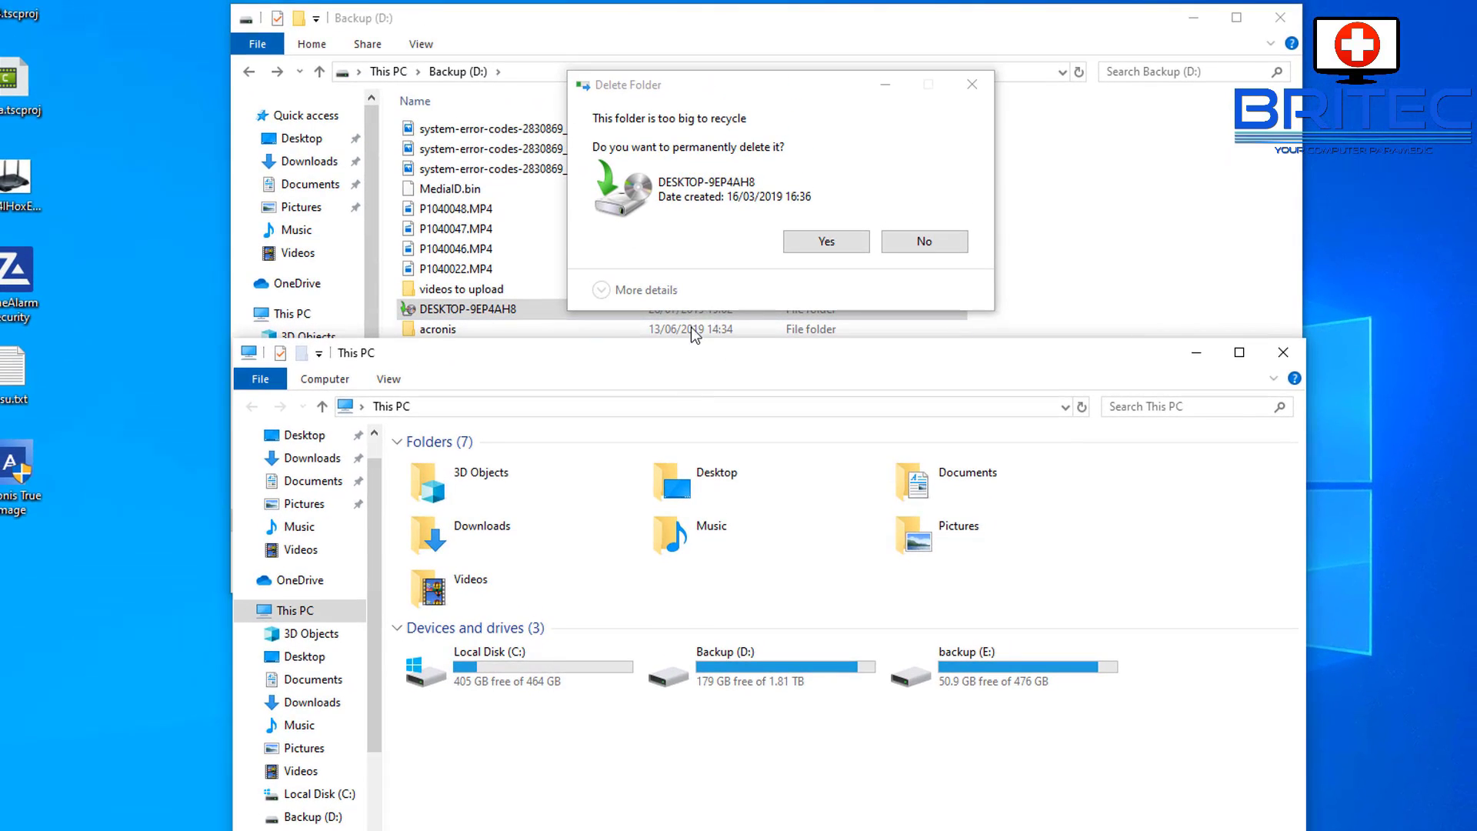
left_click(829, 244)
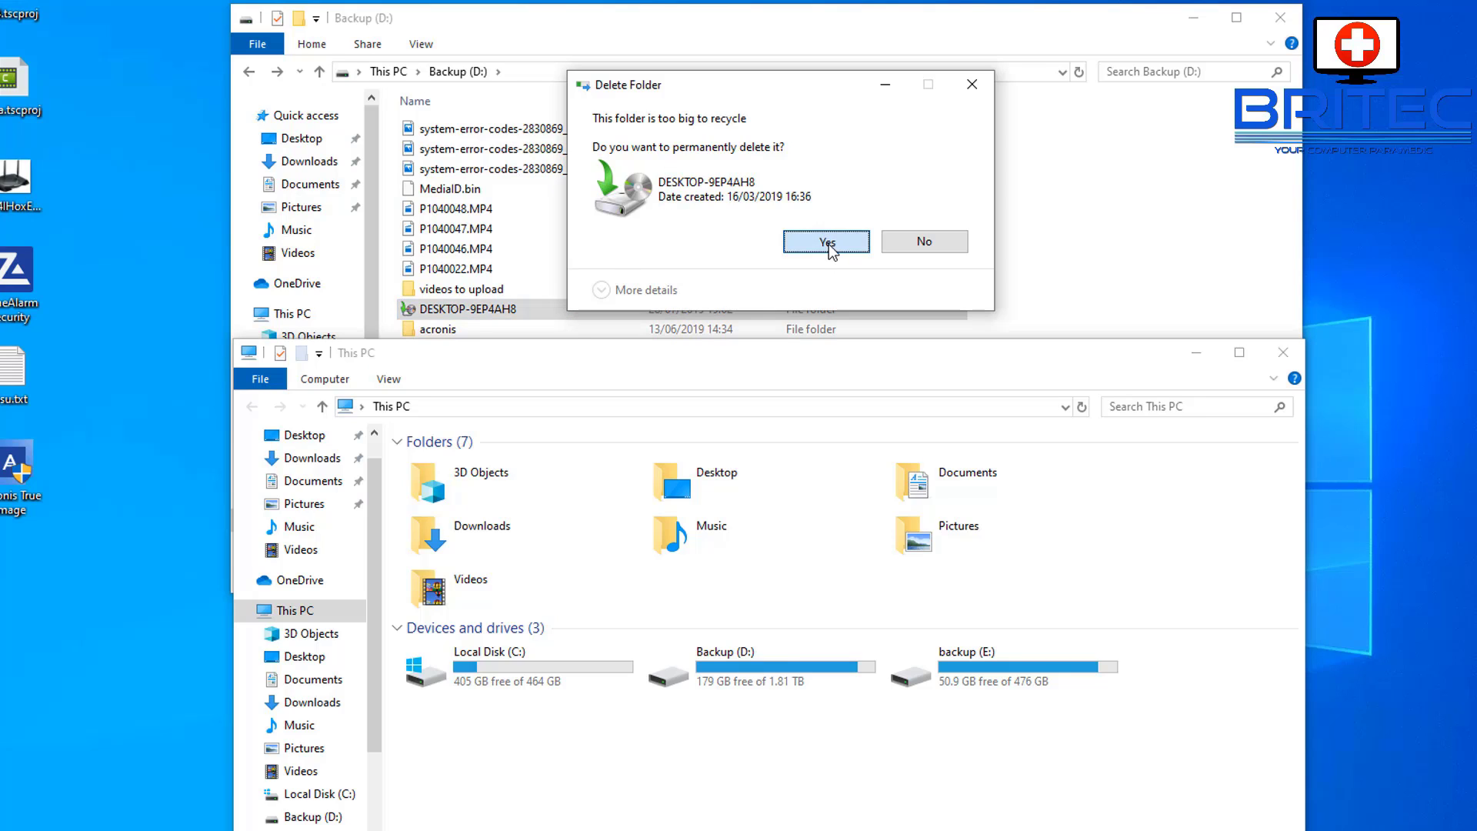
left_click(829, 243)
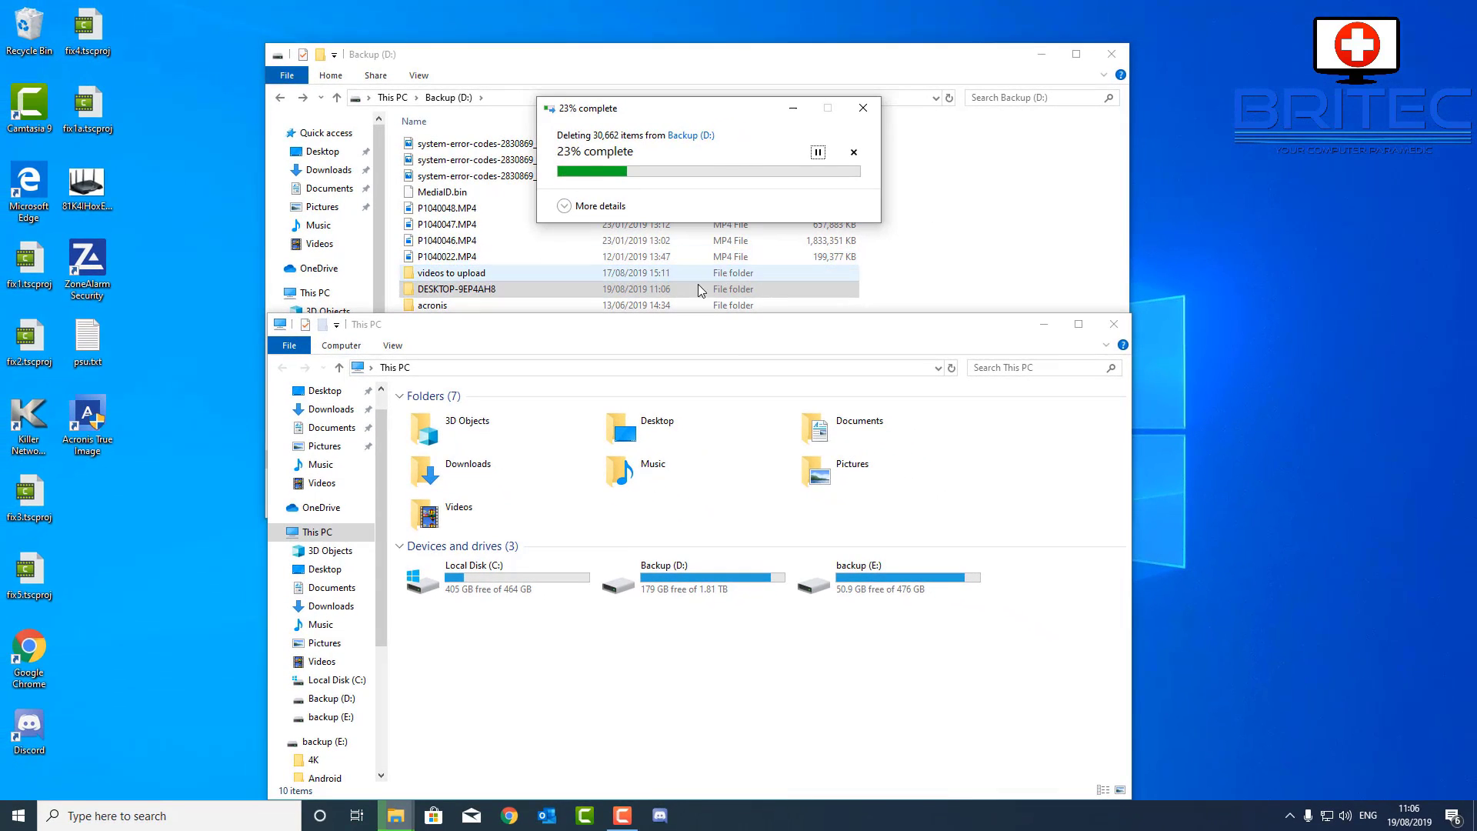
- Open DESKTOP-9EP4AH8 with permission, then Backup Set 2019-07-28 and Backup Files 2019-08-11
double_click(480, 289)
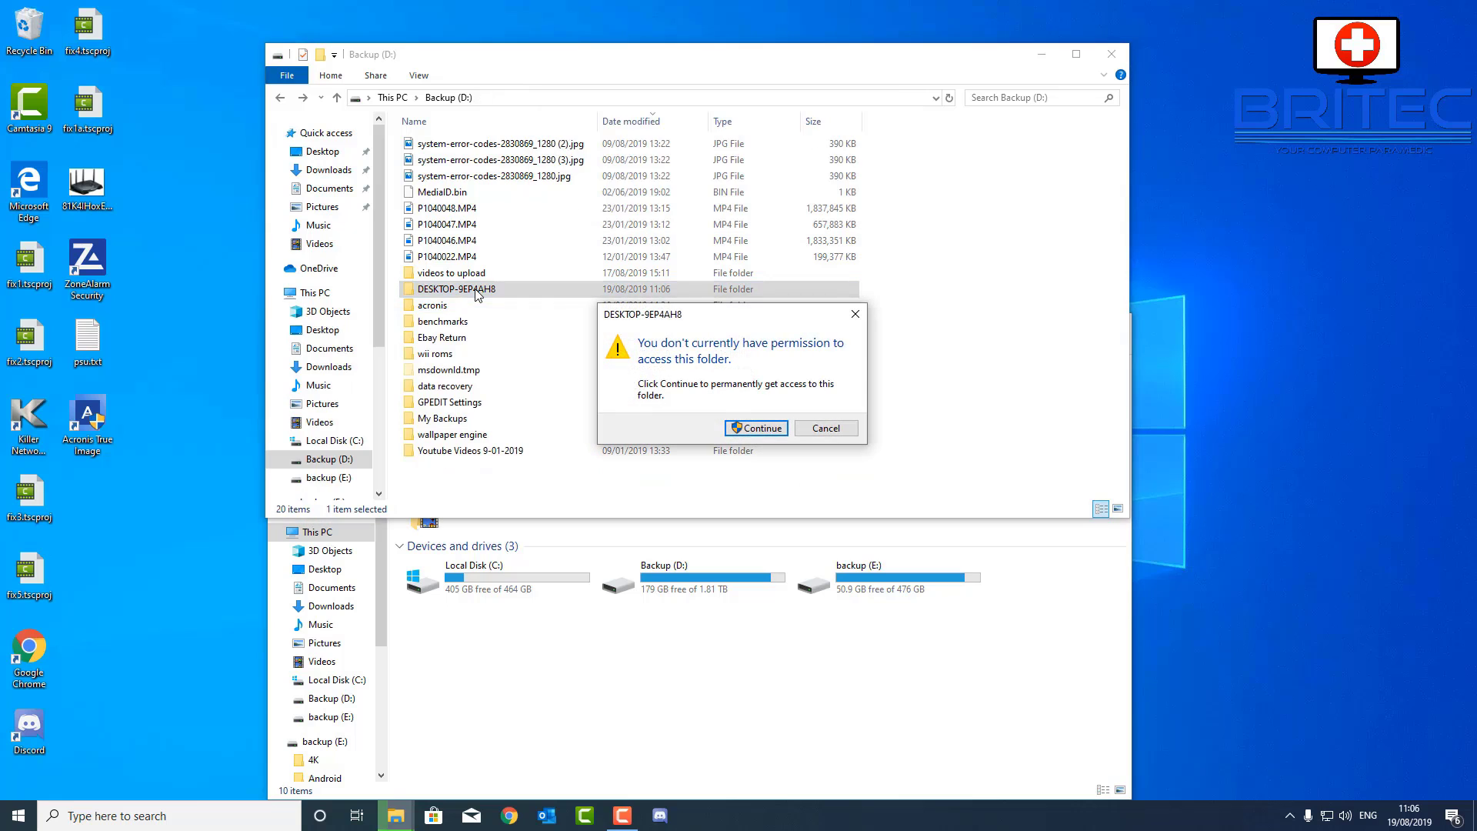
left_click(762, 428)
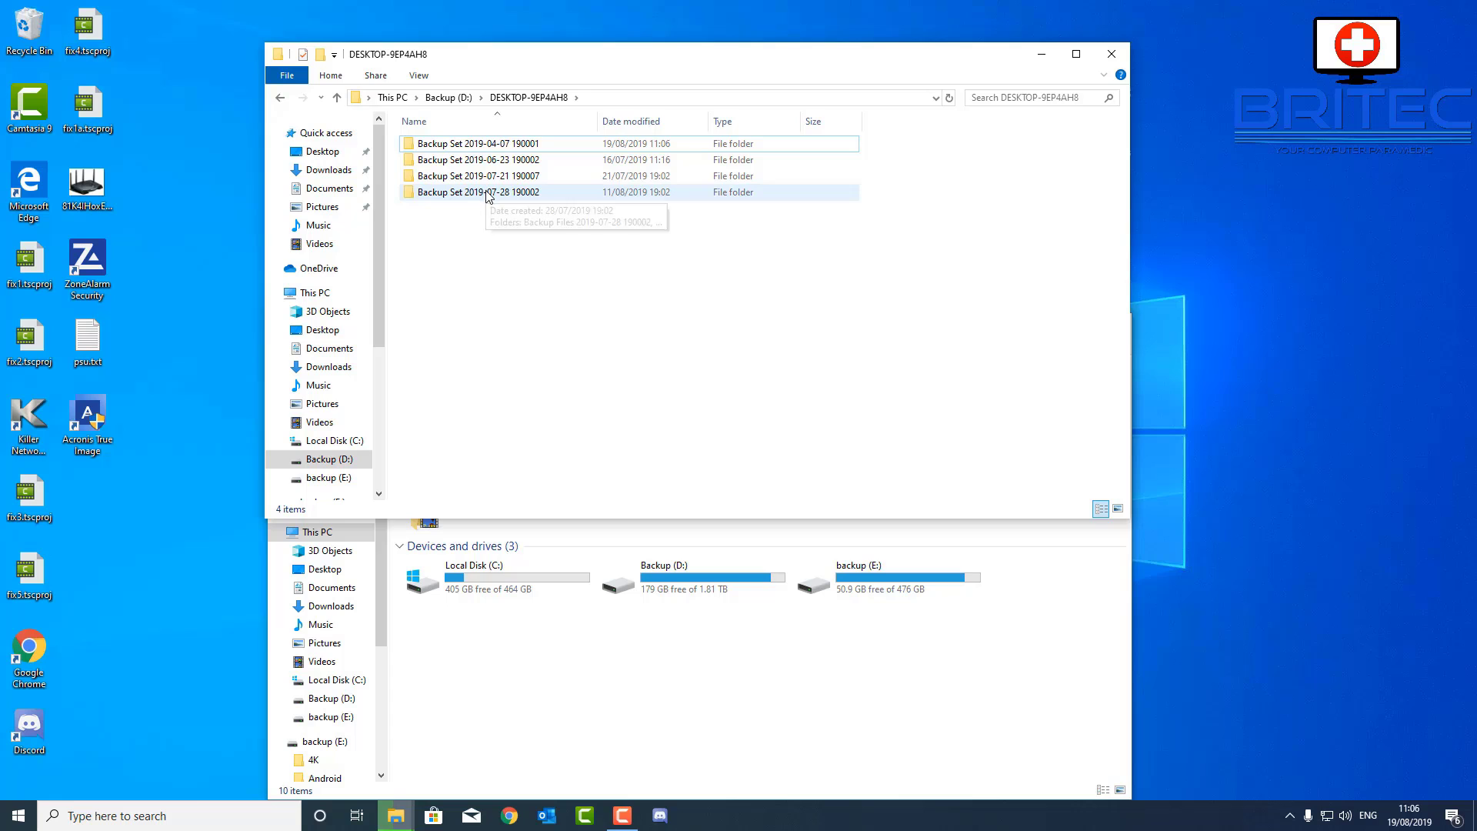
double_click(488, 192)
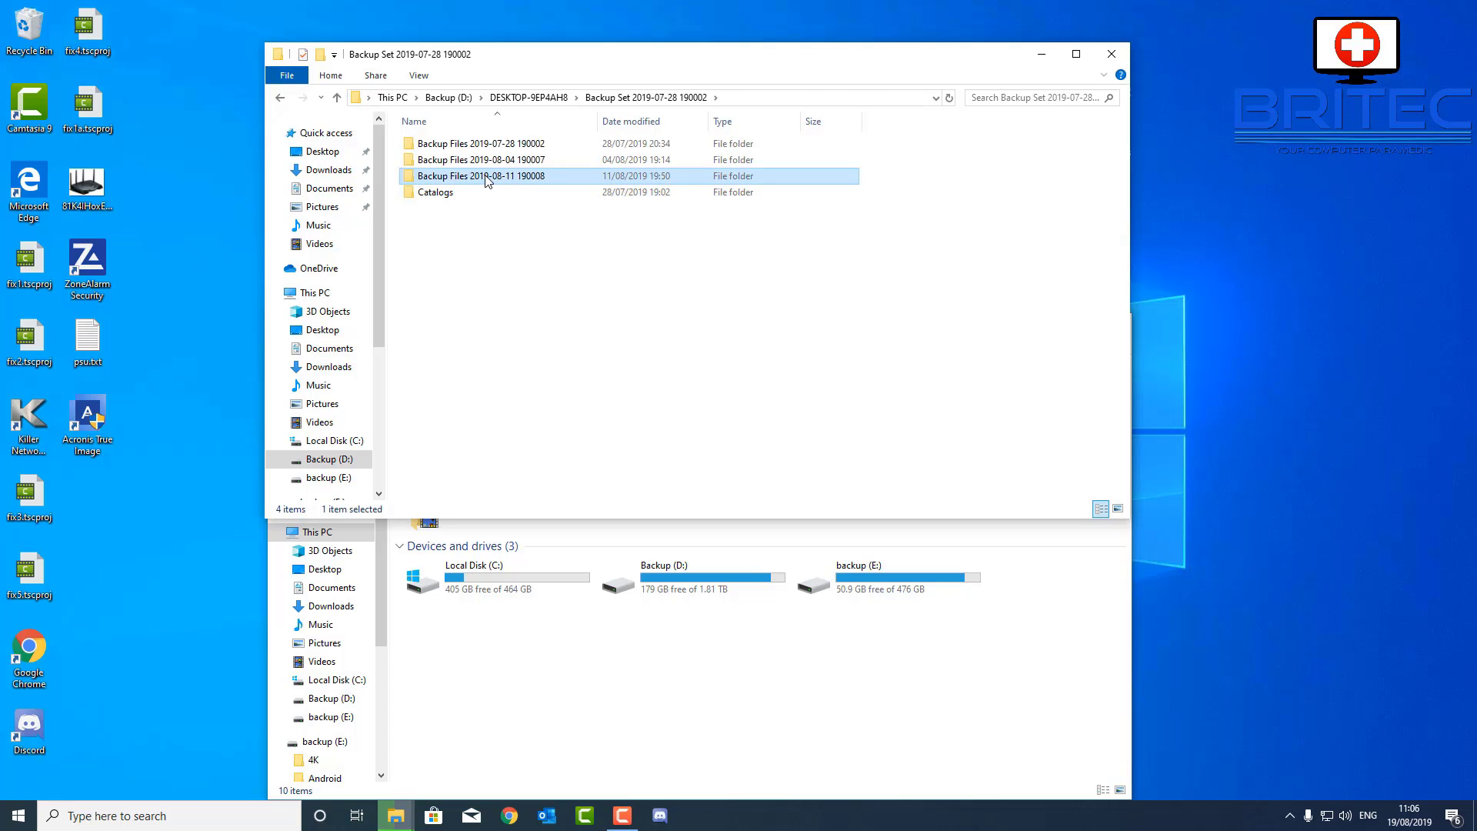
double_click(488, 176)
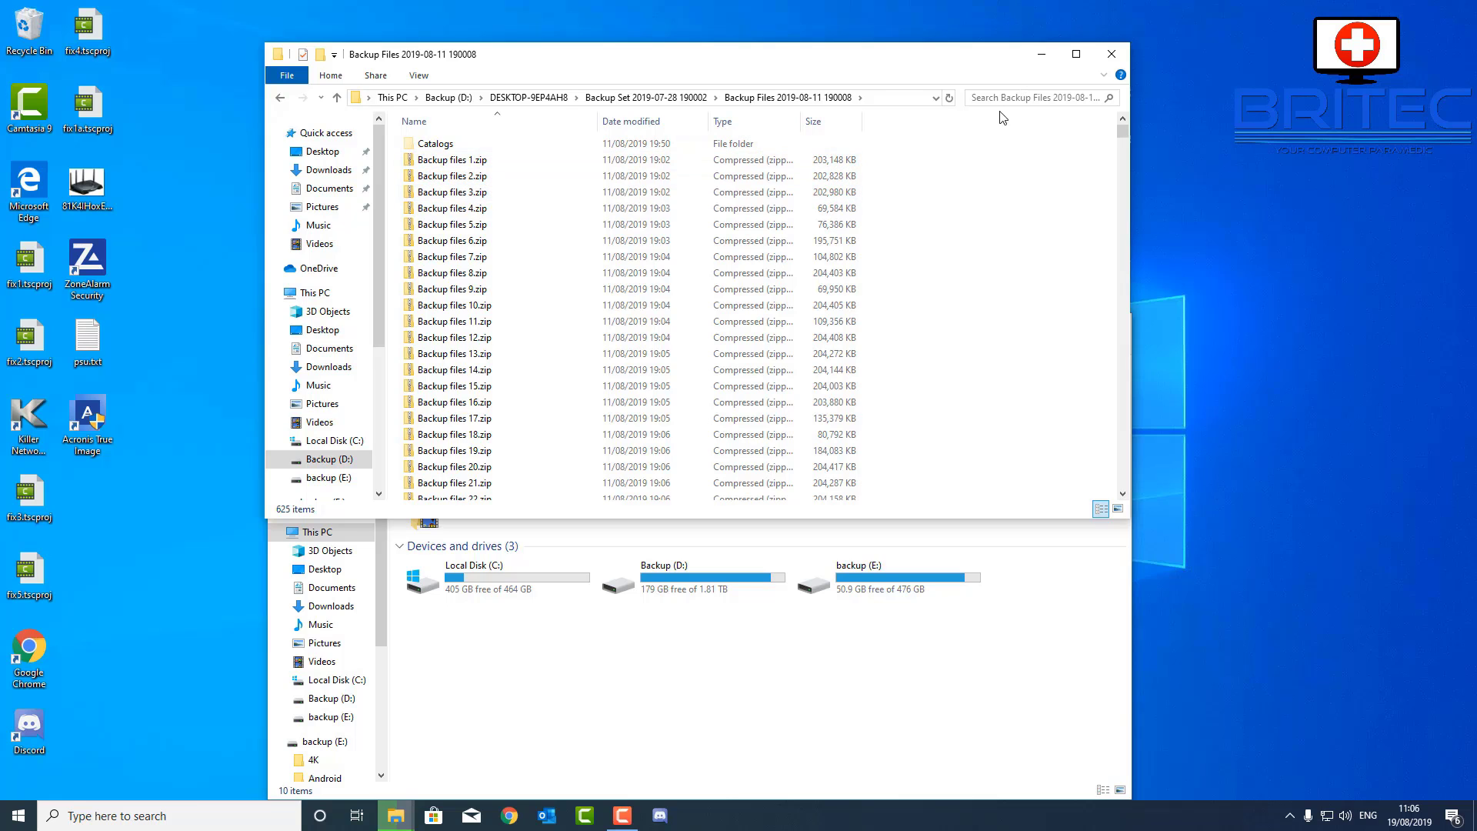
- Browse Backup files 6.zip through C > Users > ChangeMe > AppData > Local, then close the window
left_click(492, 243)
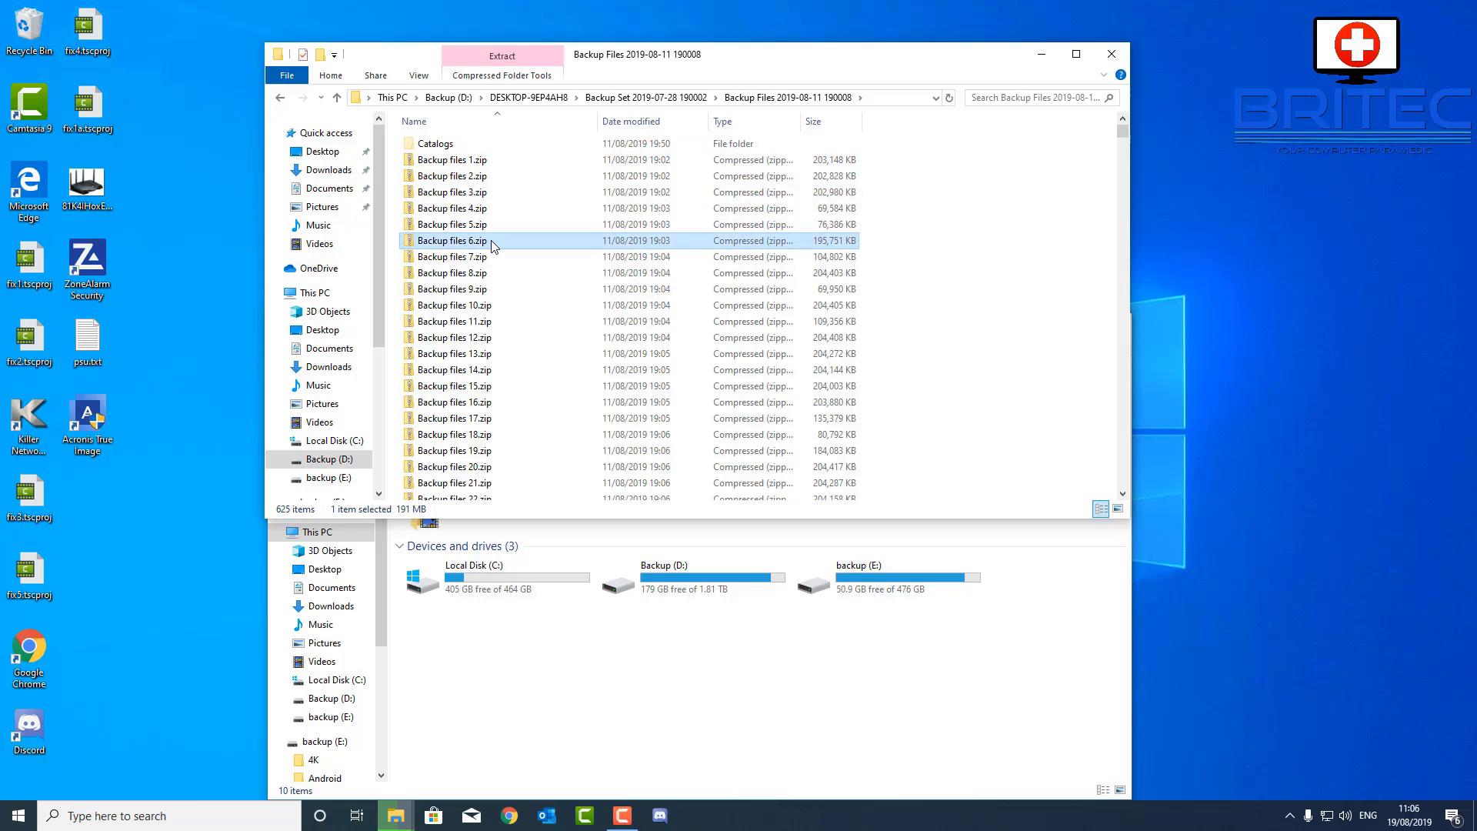
double_click(491, 240)
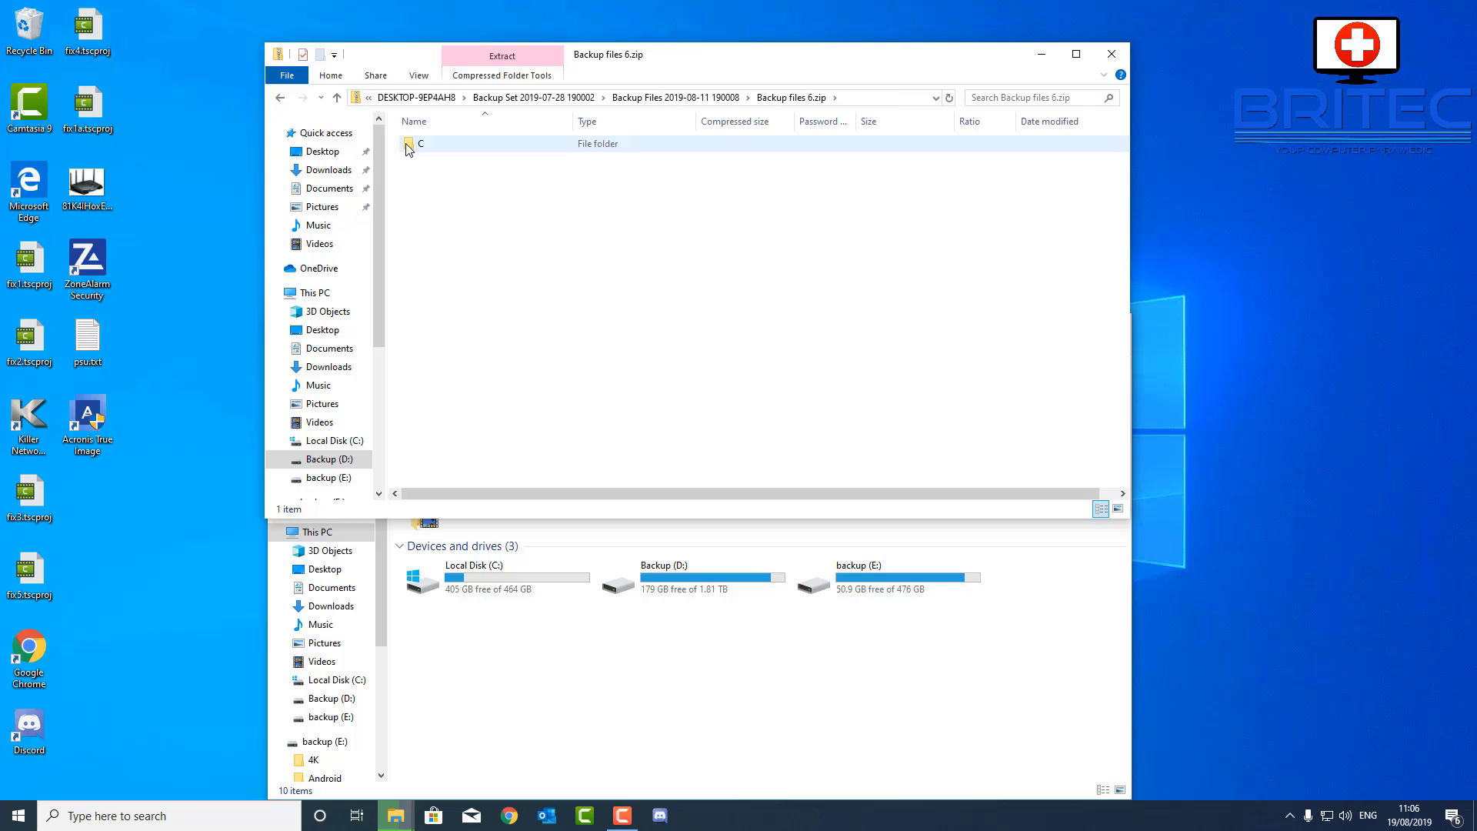
double_click(422, 144)
double_click(422, 143)
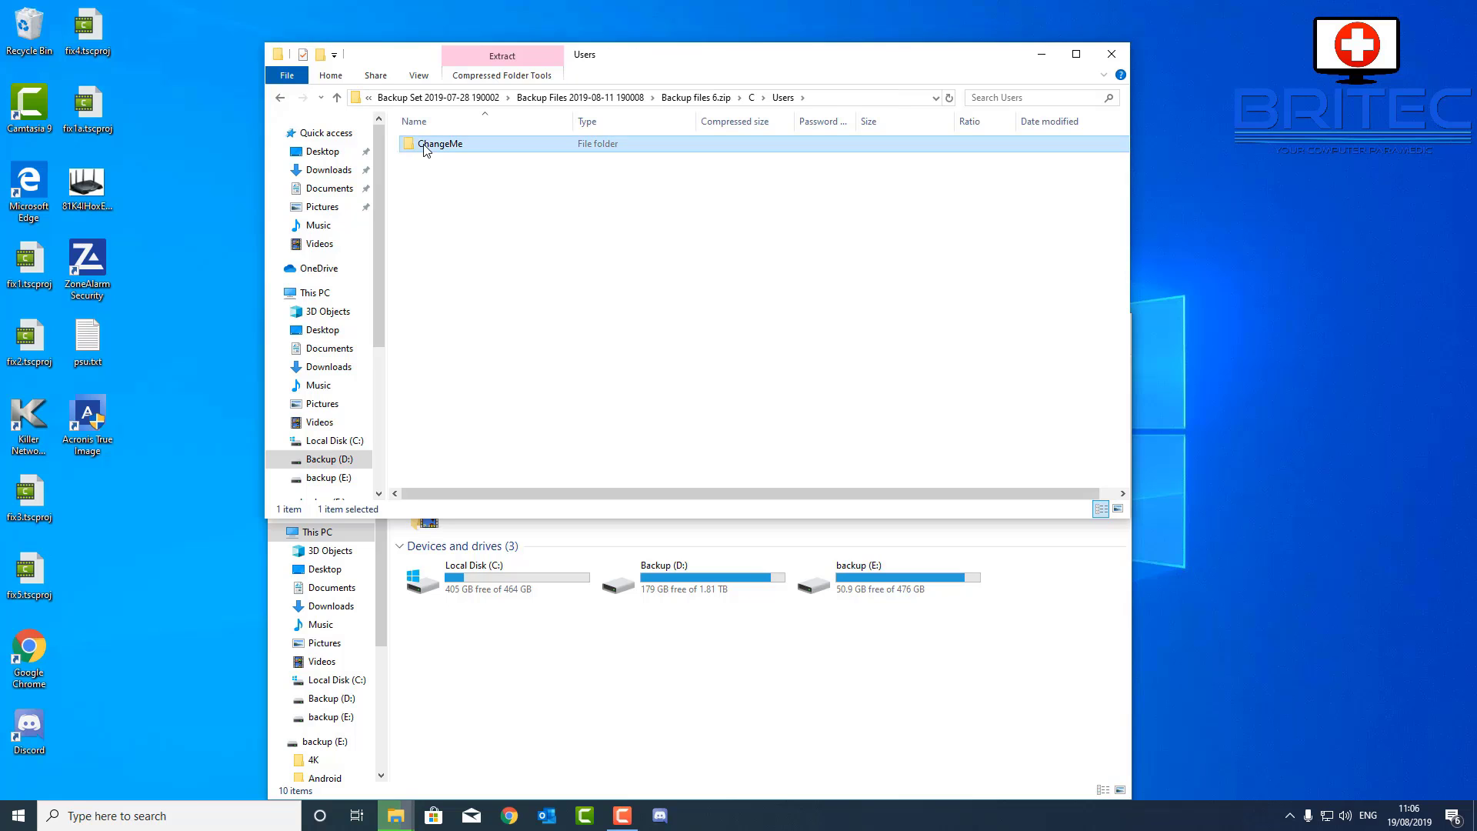
left_click(425, 146)
double_click(425, 146)
double_click(426, 146)
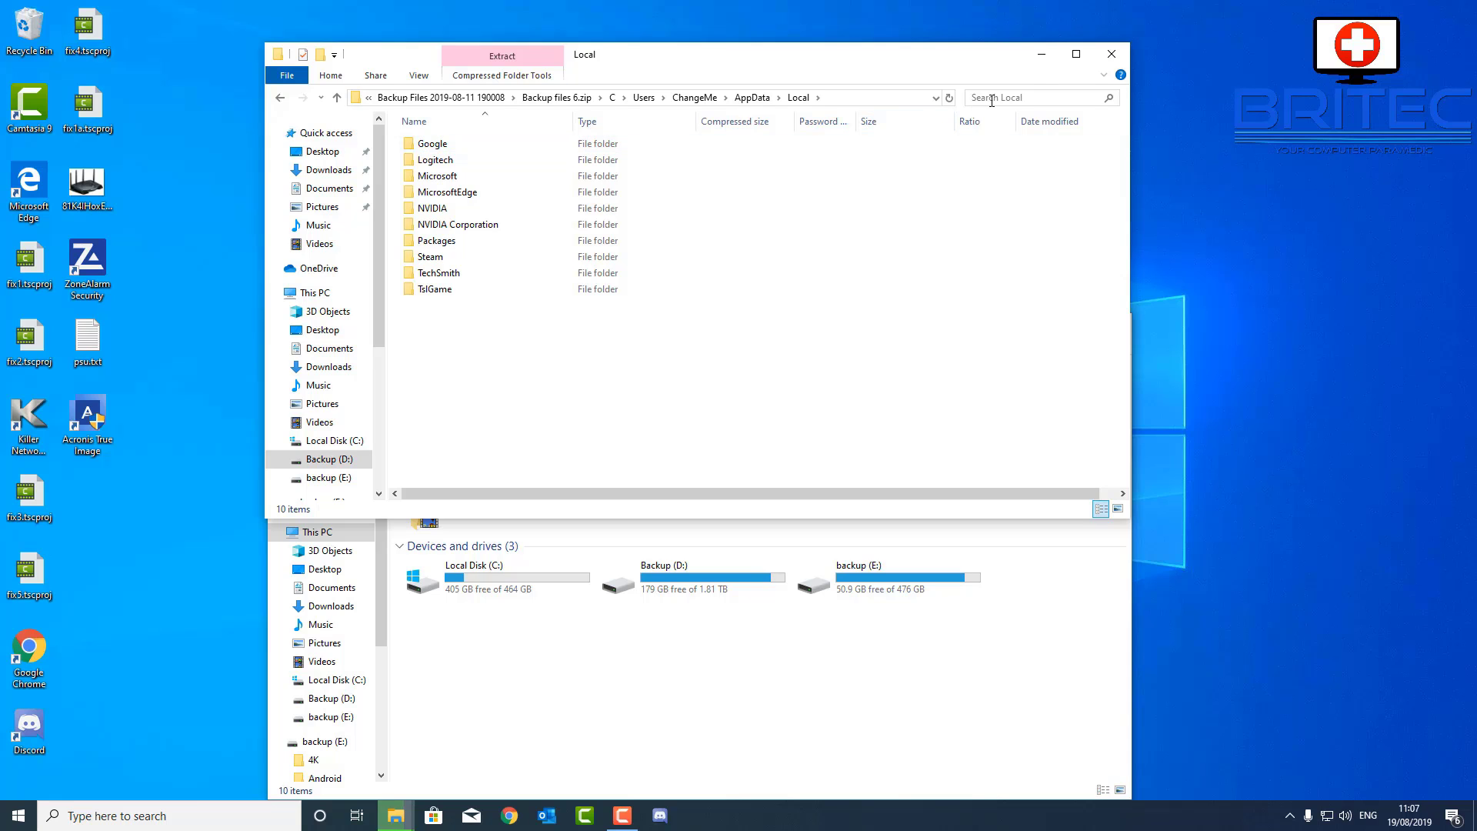
left_click(1112, 55)
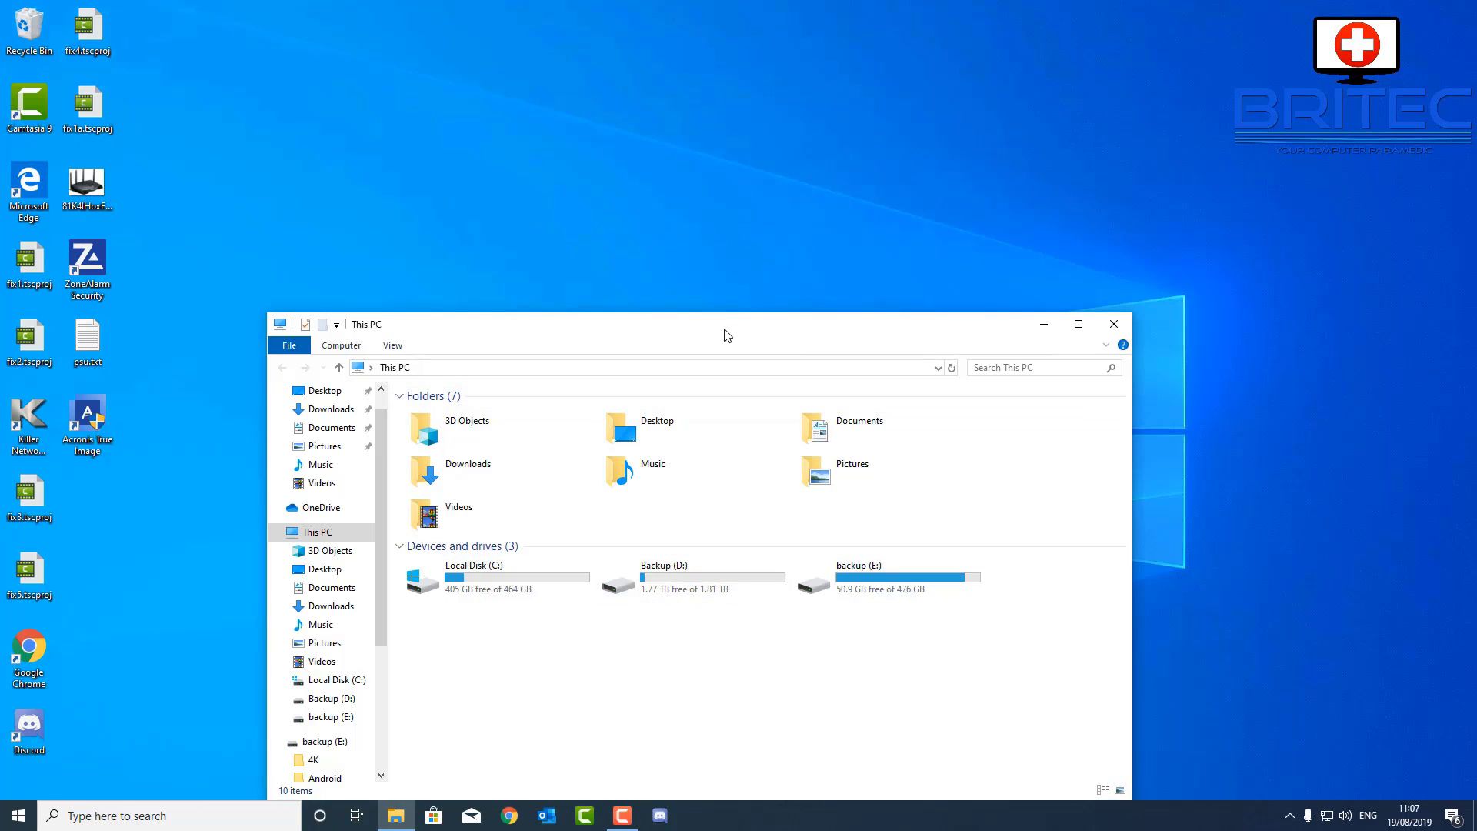
- Move the This PC window higher and open Backup (D:), now listing 19 items
left_click_drag(696, 325, 709, 179)
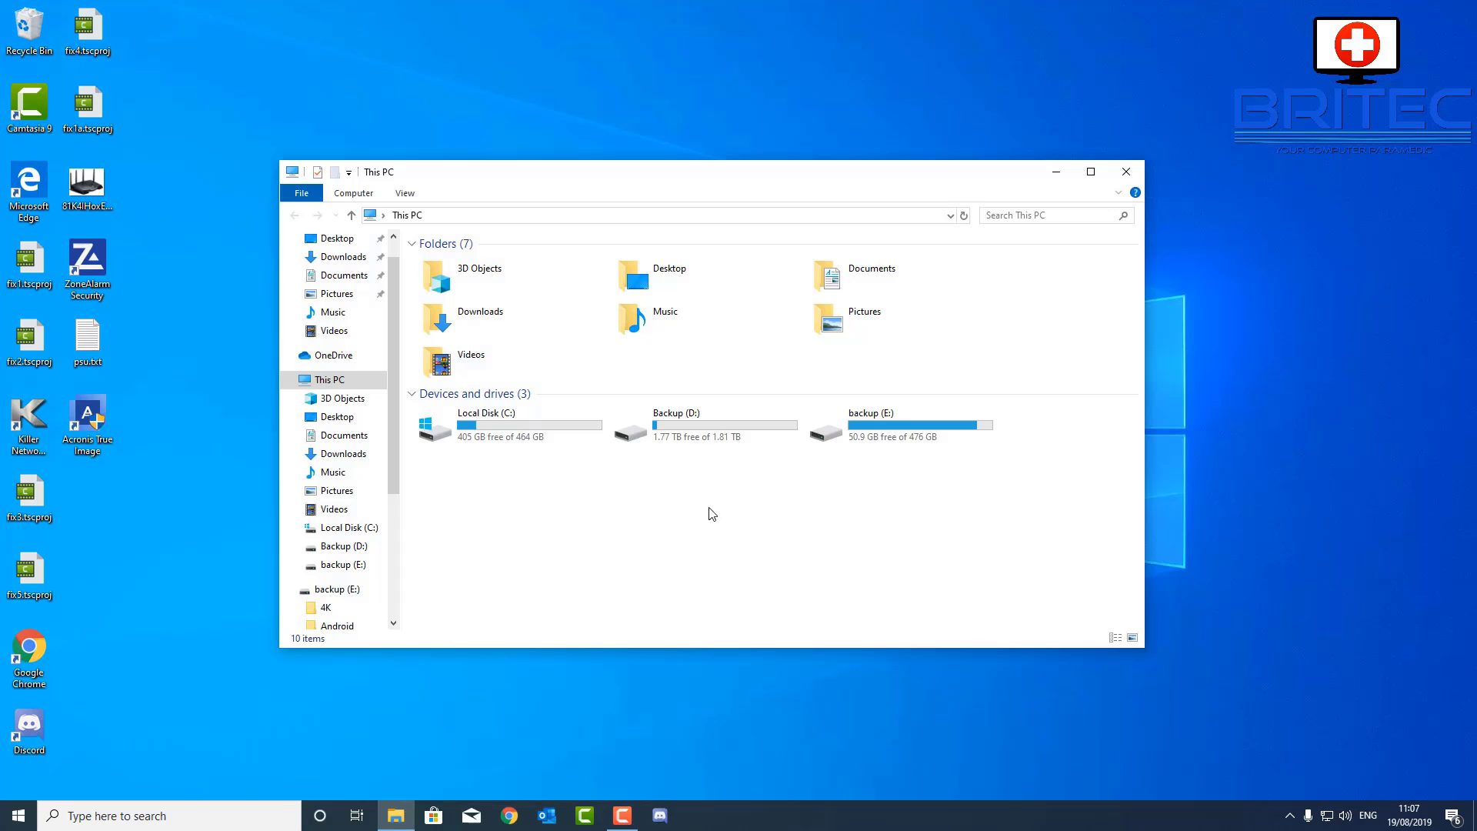
double_click(716, 431)
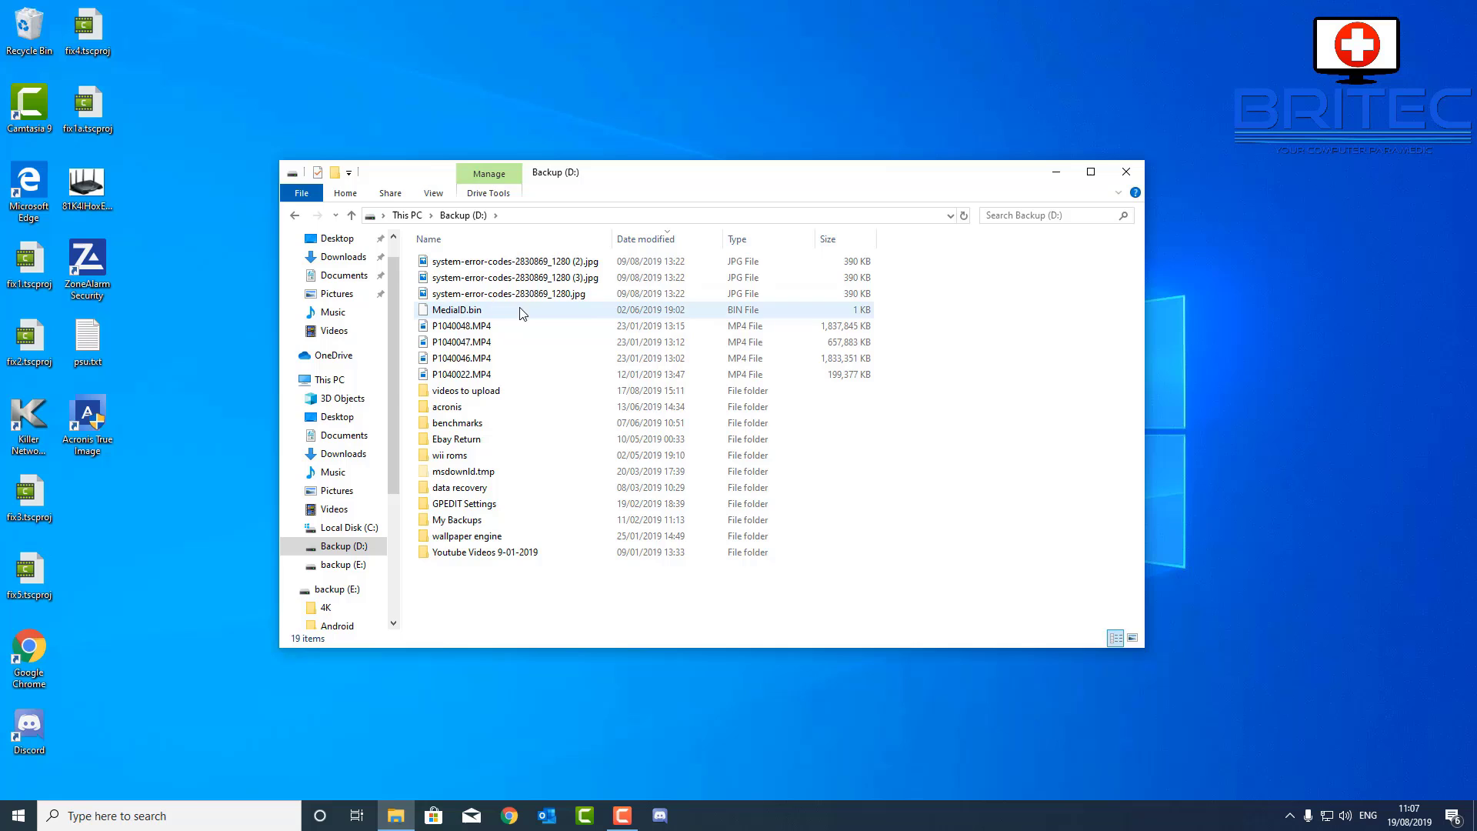
- Delete MediaID.bin from Backup (D:) and return to This PC showing 1.77 TB free
right_click(468, 310)
left_click(505, 492)
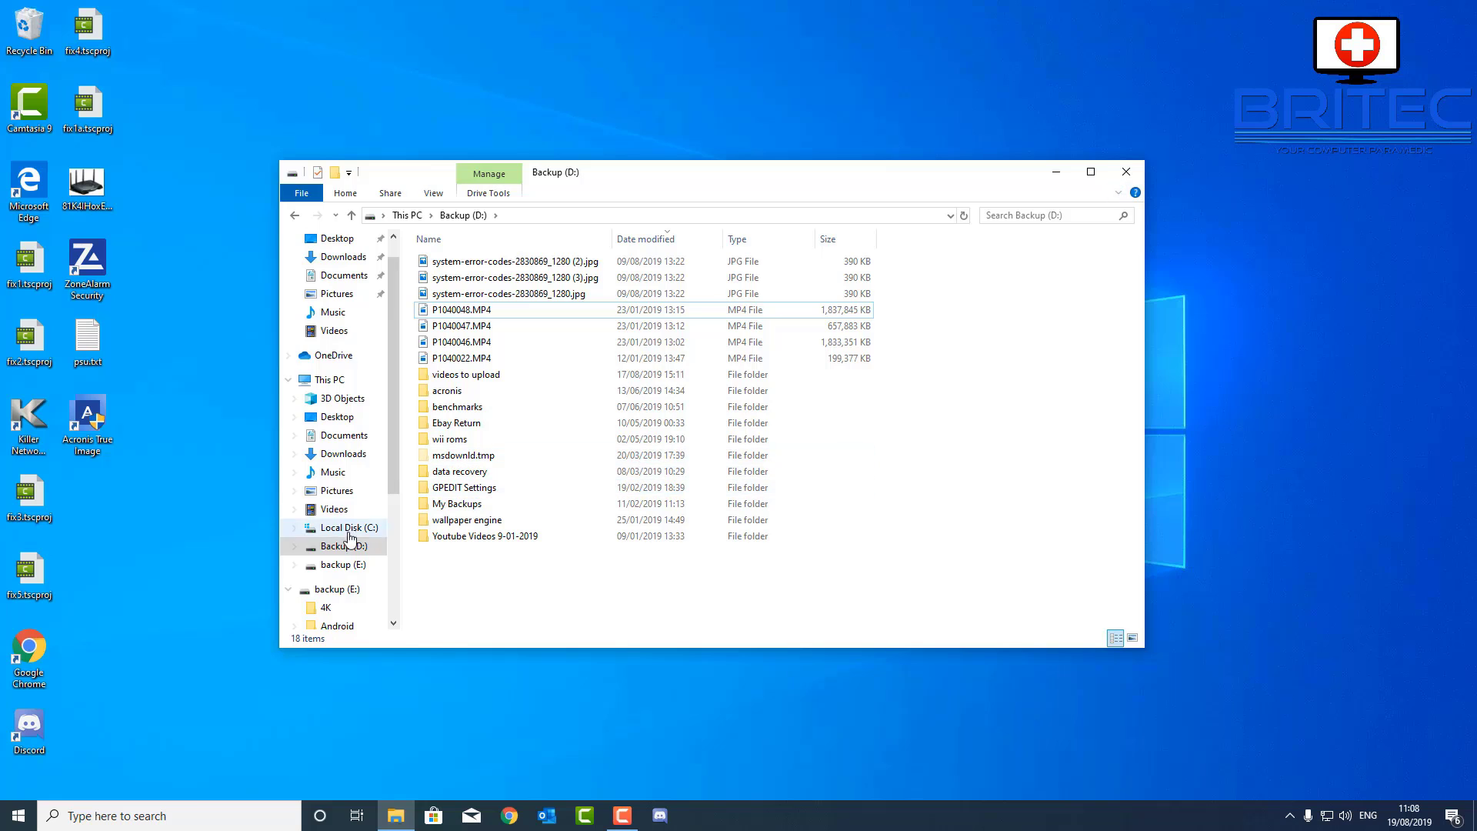
mouse_move(343, 547)
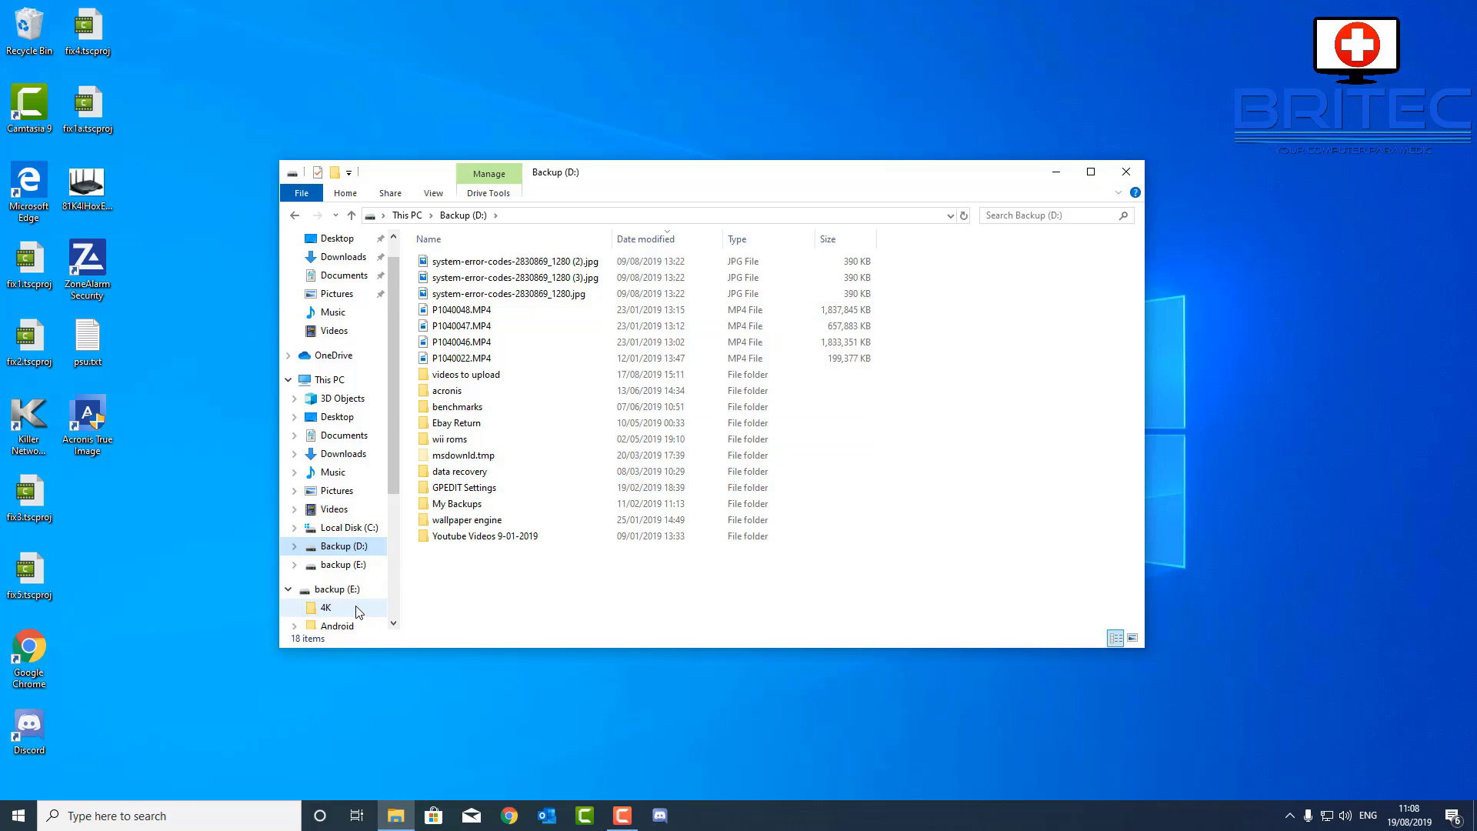
left_click(329, 379)
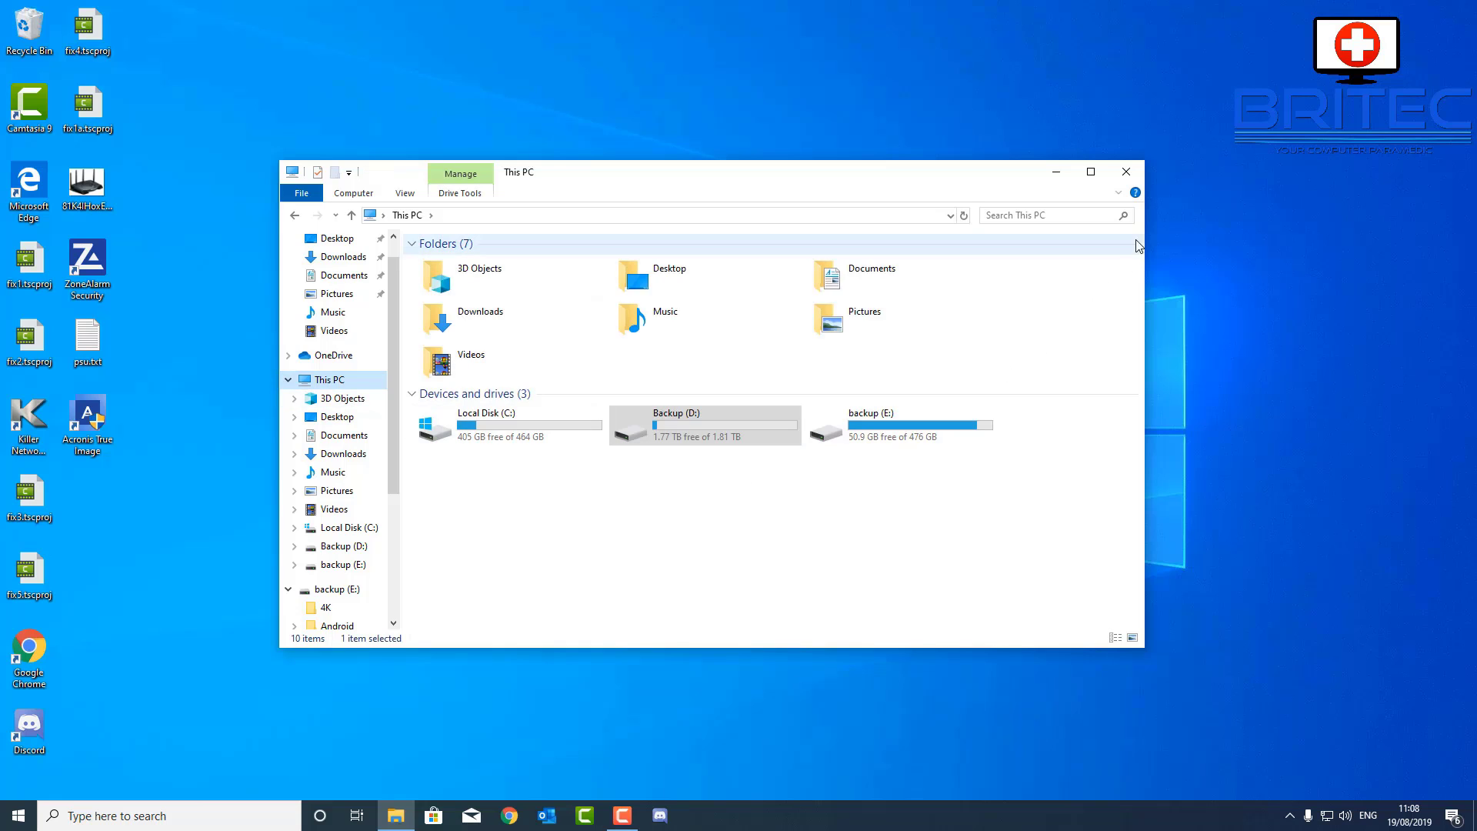
- Close File Explorer, cancel a first empty attempt, and inspect the Recycle Bin's contents
left_click(1128, 172)
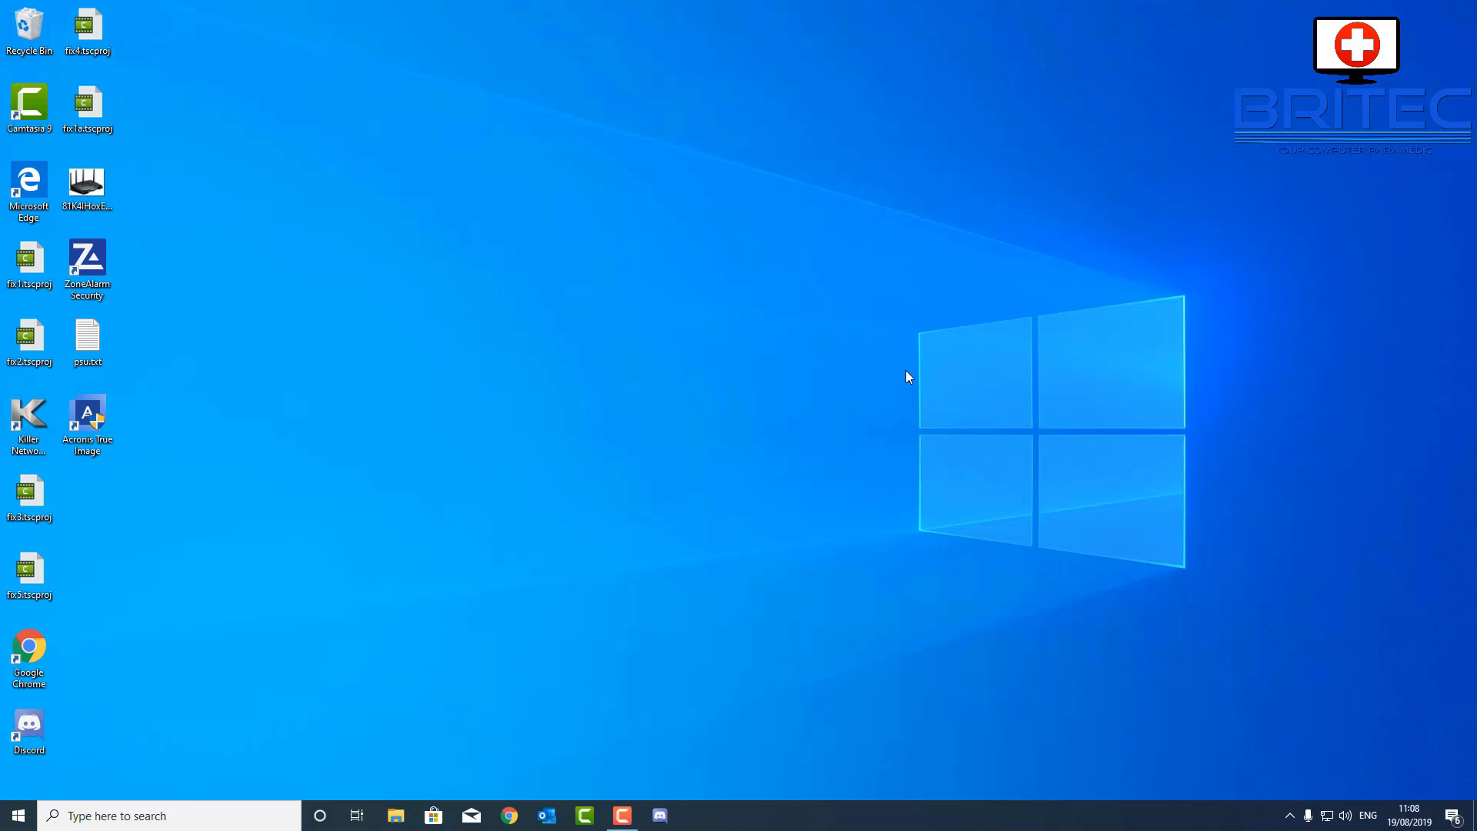
right_click(27, 29)
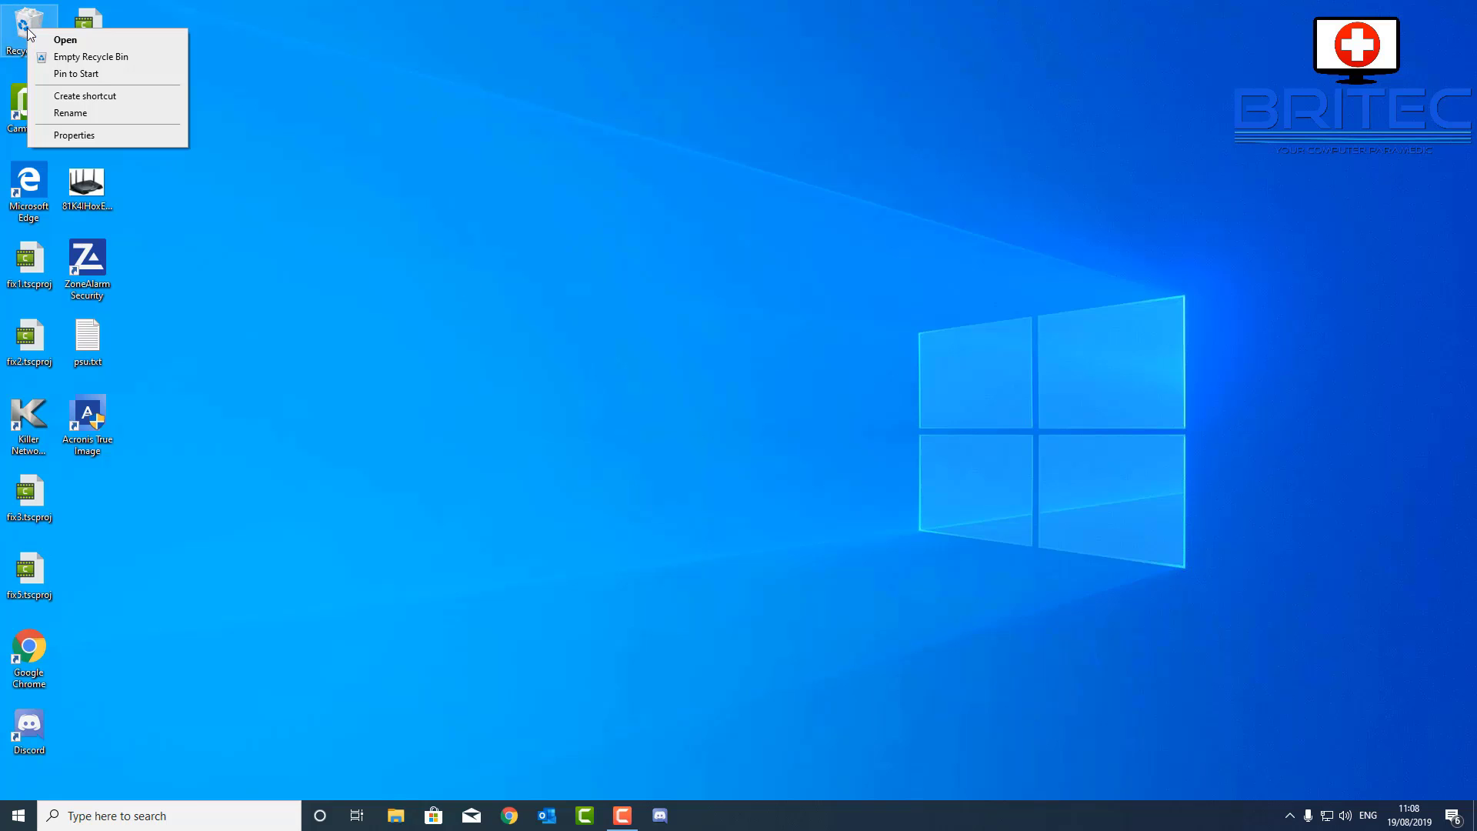
left_click(90, 57)
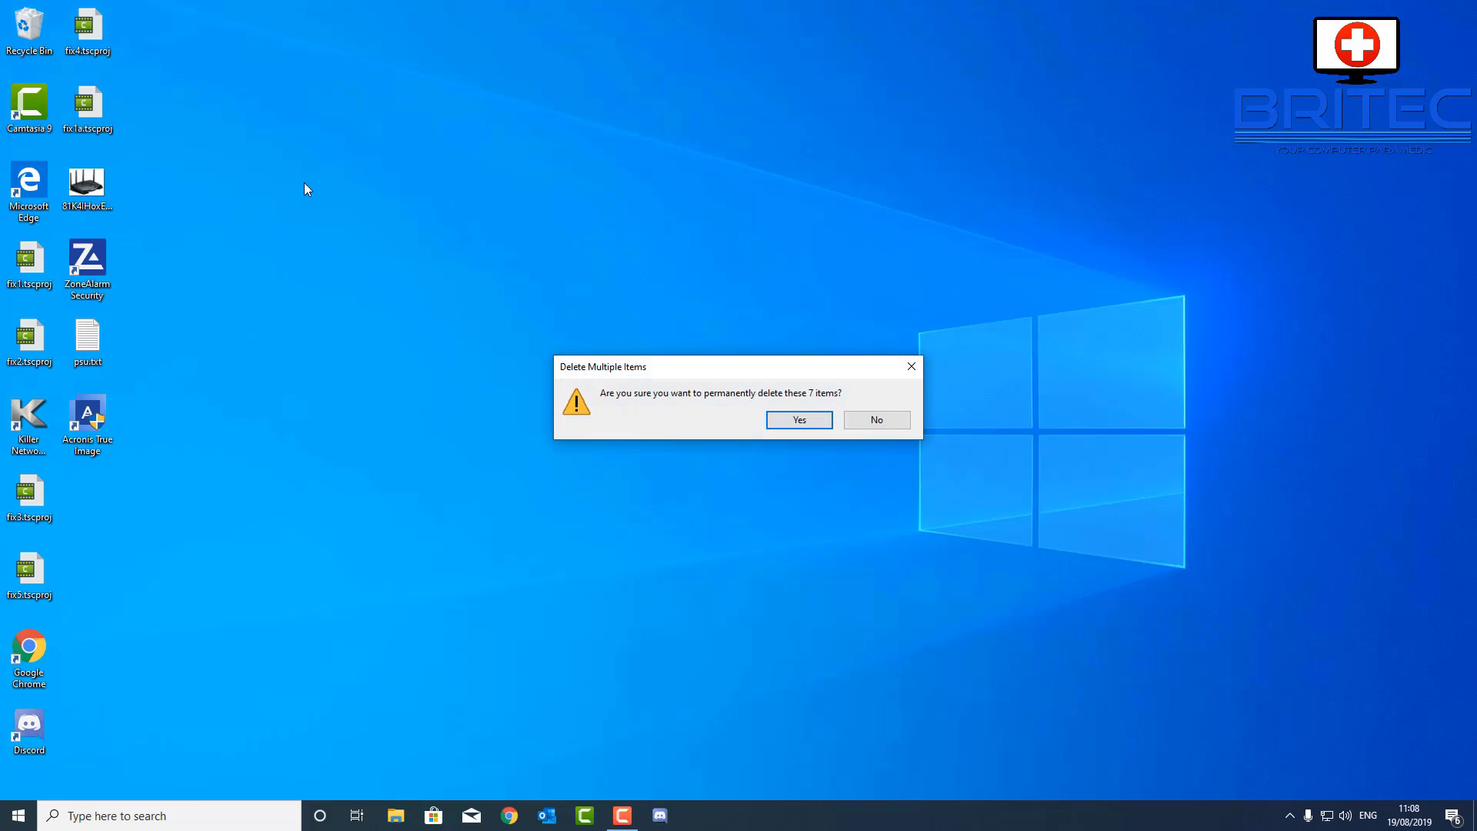
left_click(876, 420)
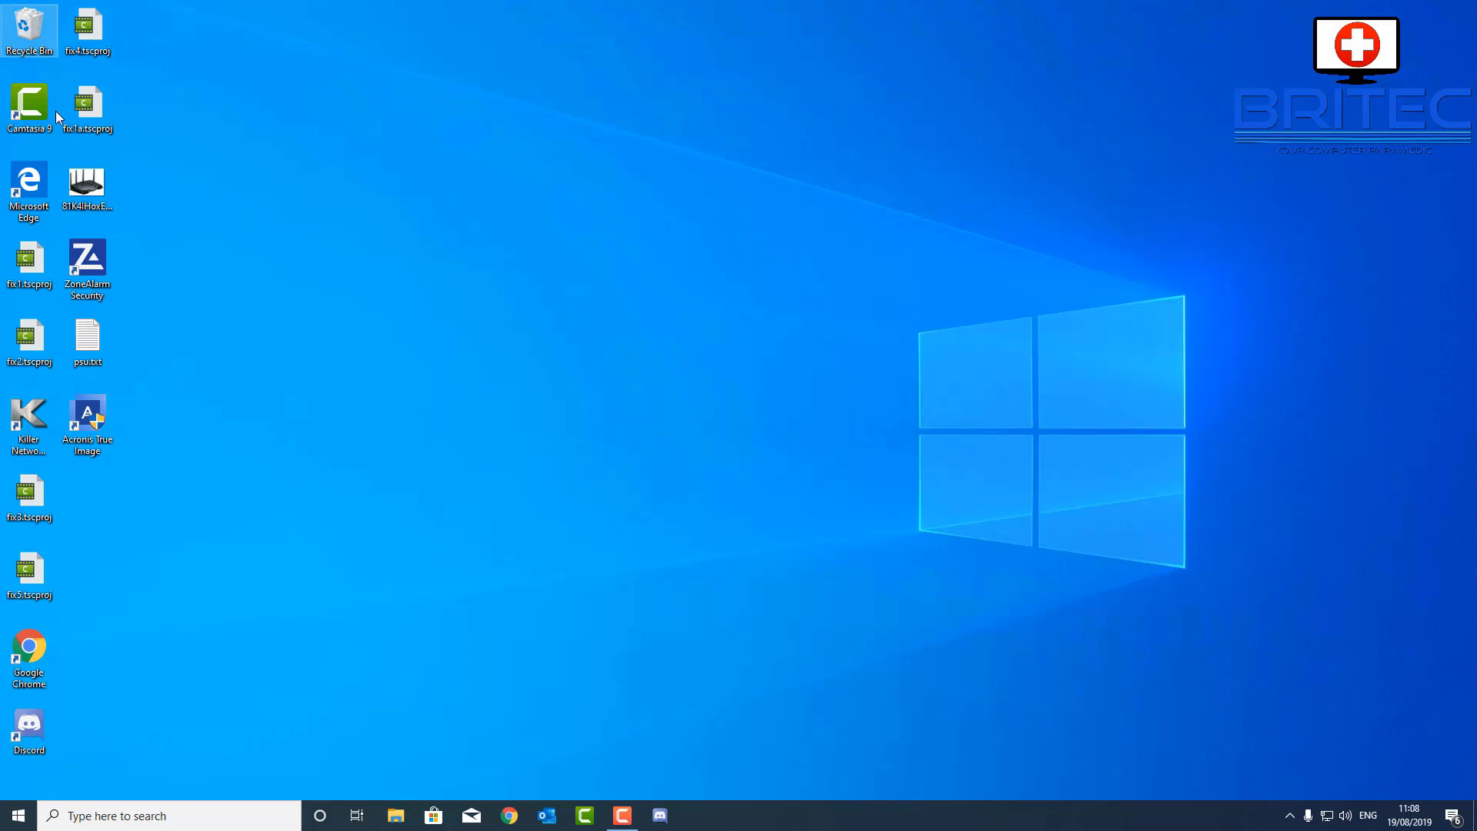
double_click(21, 31)
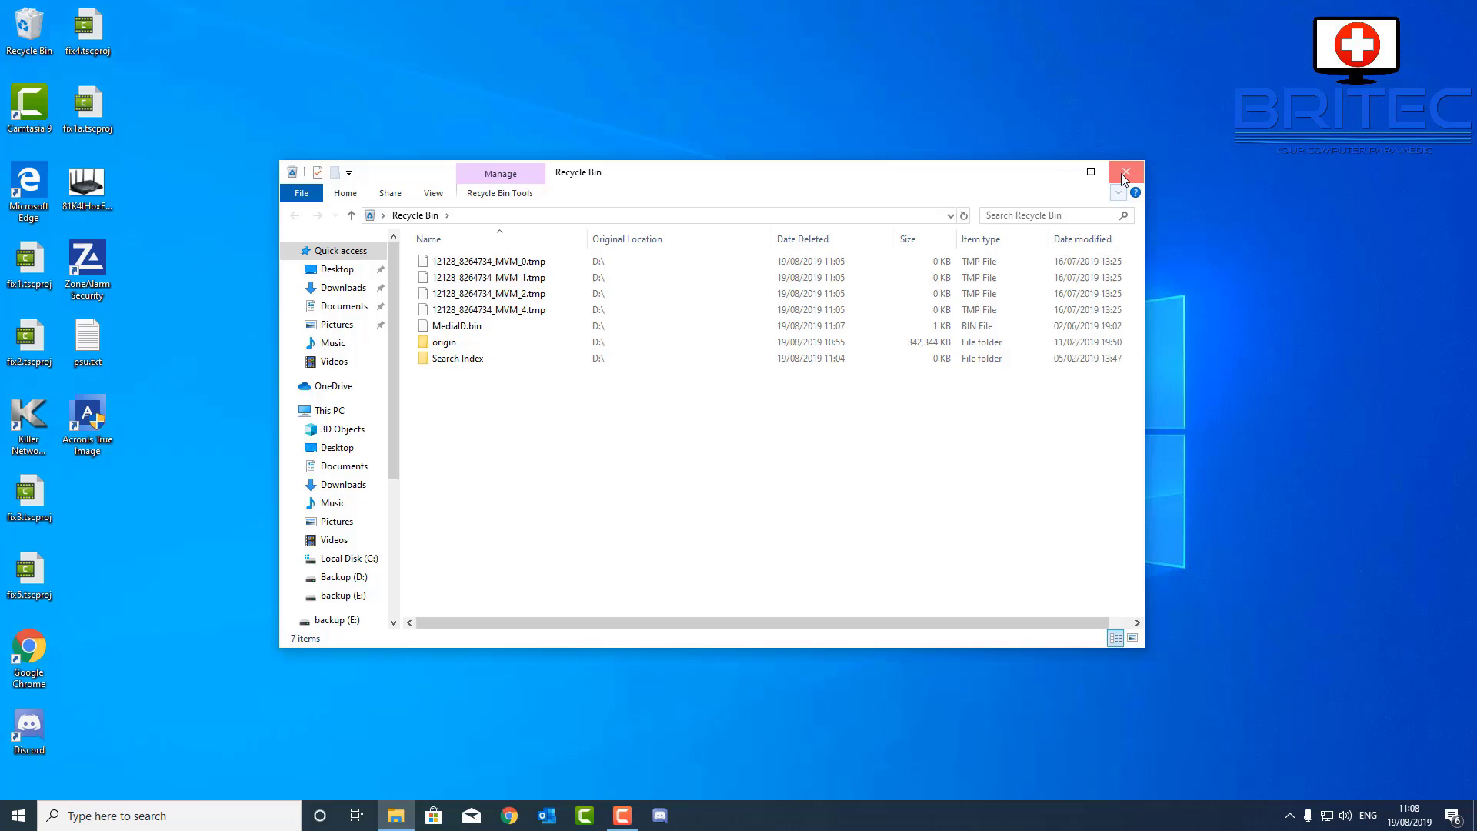
left_click(1121, 174)
- Permanently delete the Recycle Bin's 7 items, granting administrator permission for MediaID.bin
right_click(25, 33)
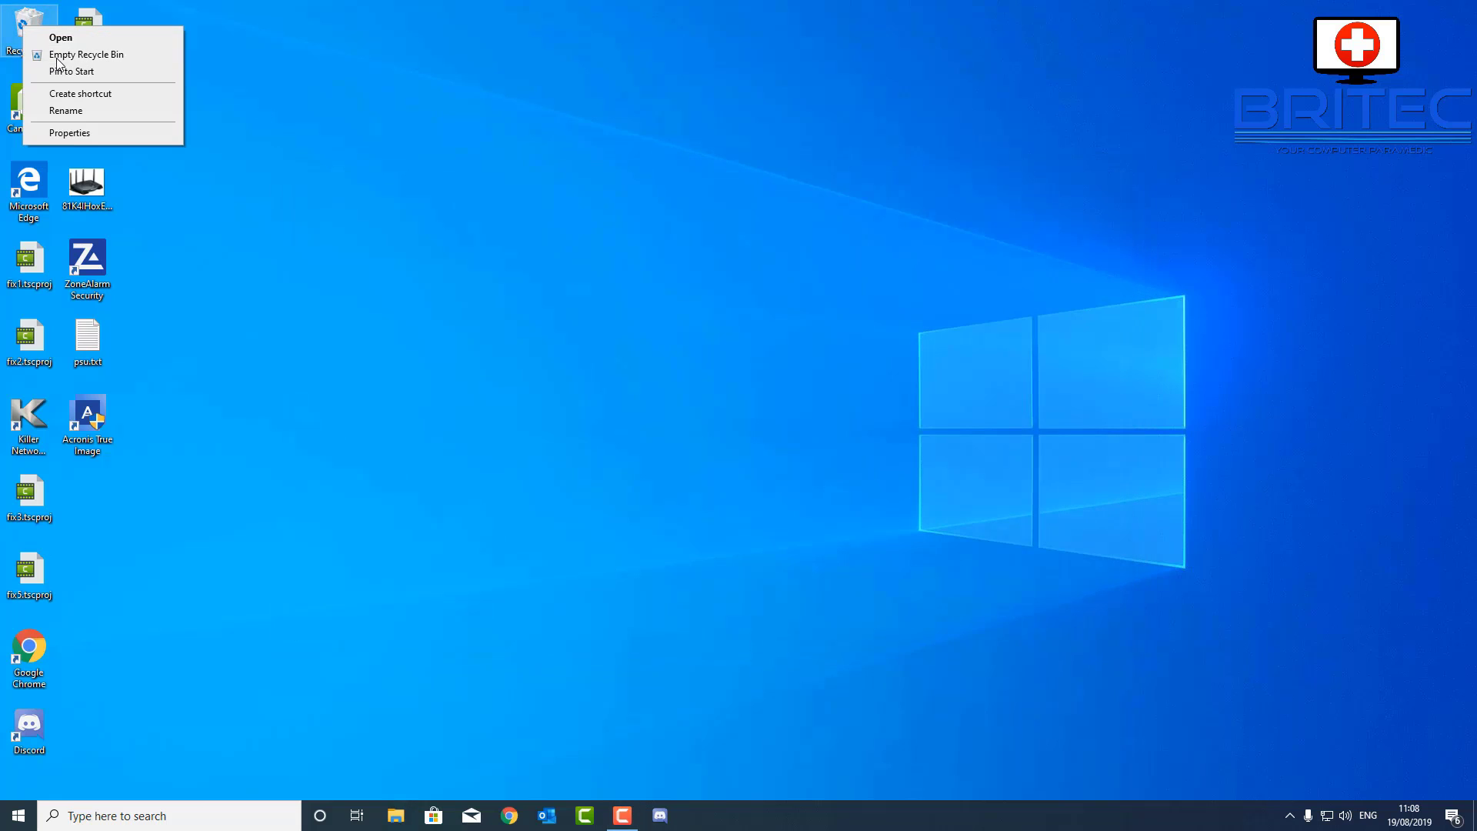
left_click(85, 54)
left_click(800, 421)
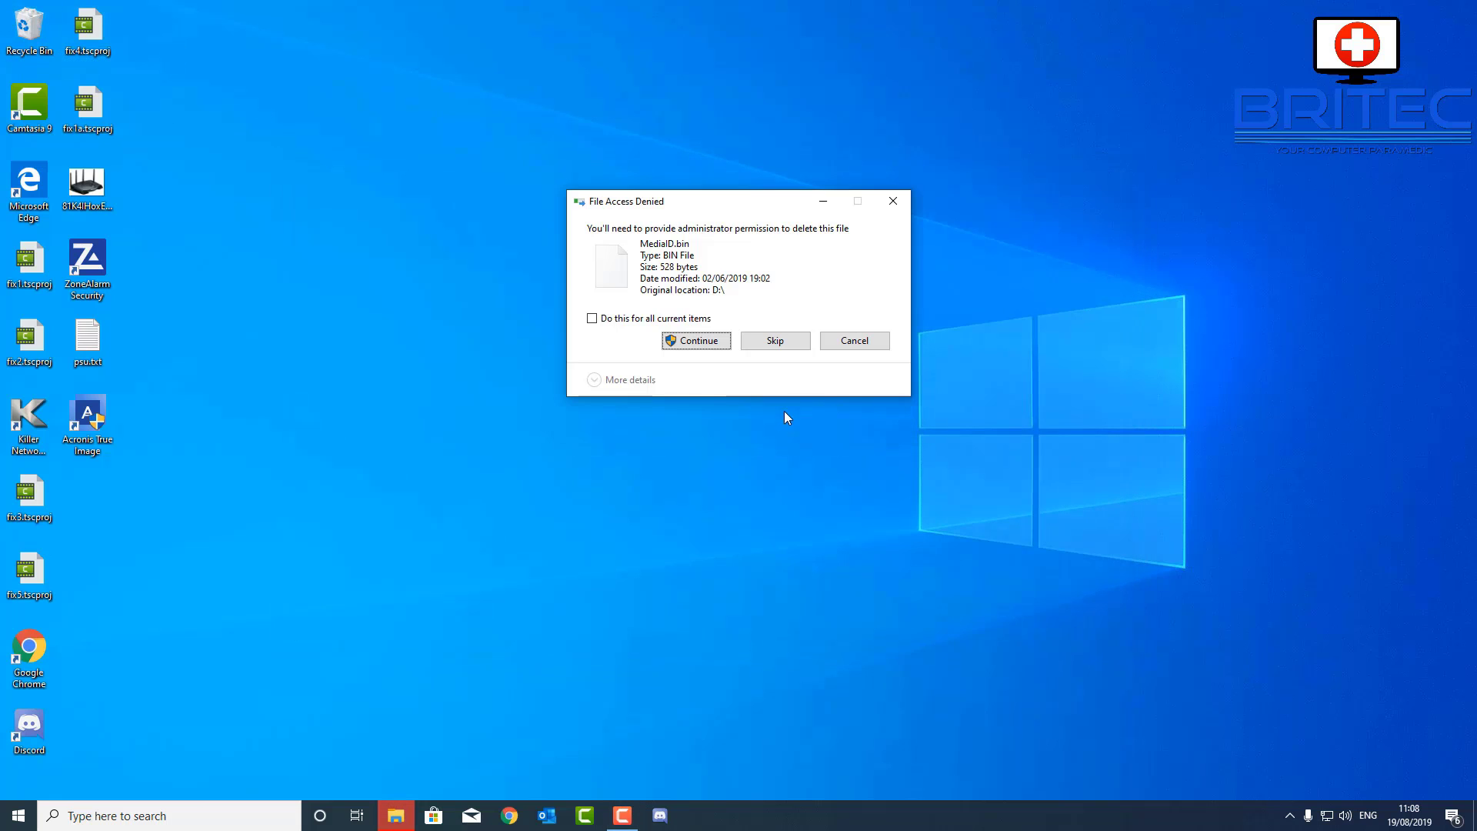
left_click(697, 341)
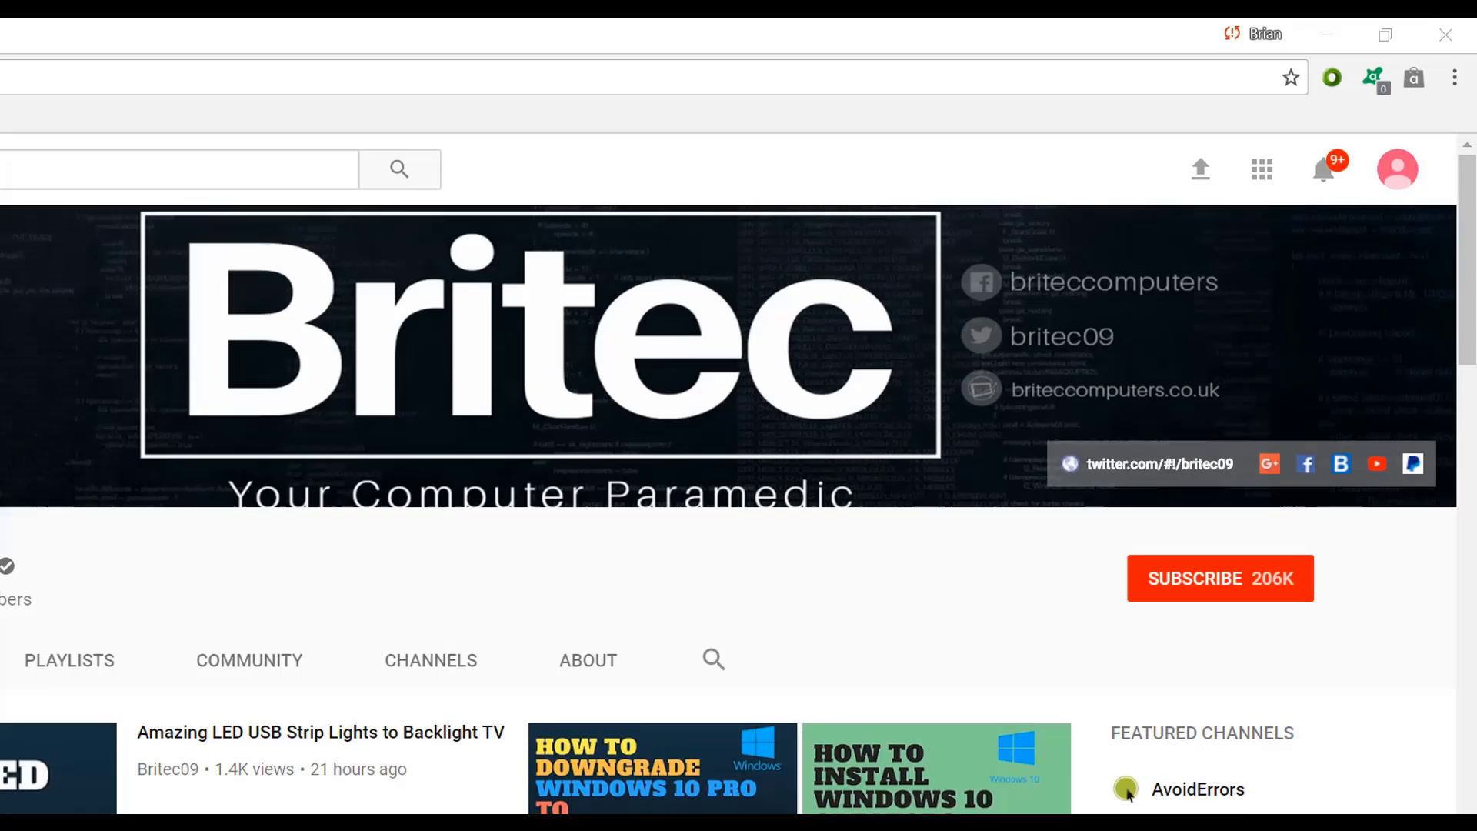
- Subscribe to the Britec channel and turn on its bell notifications
left_click(1219, 578)
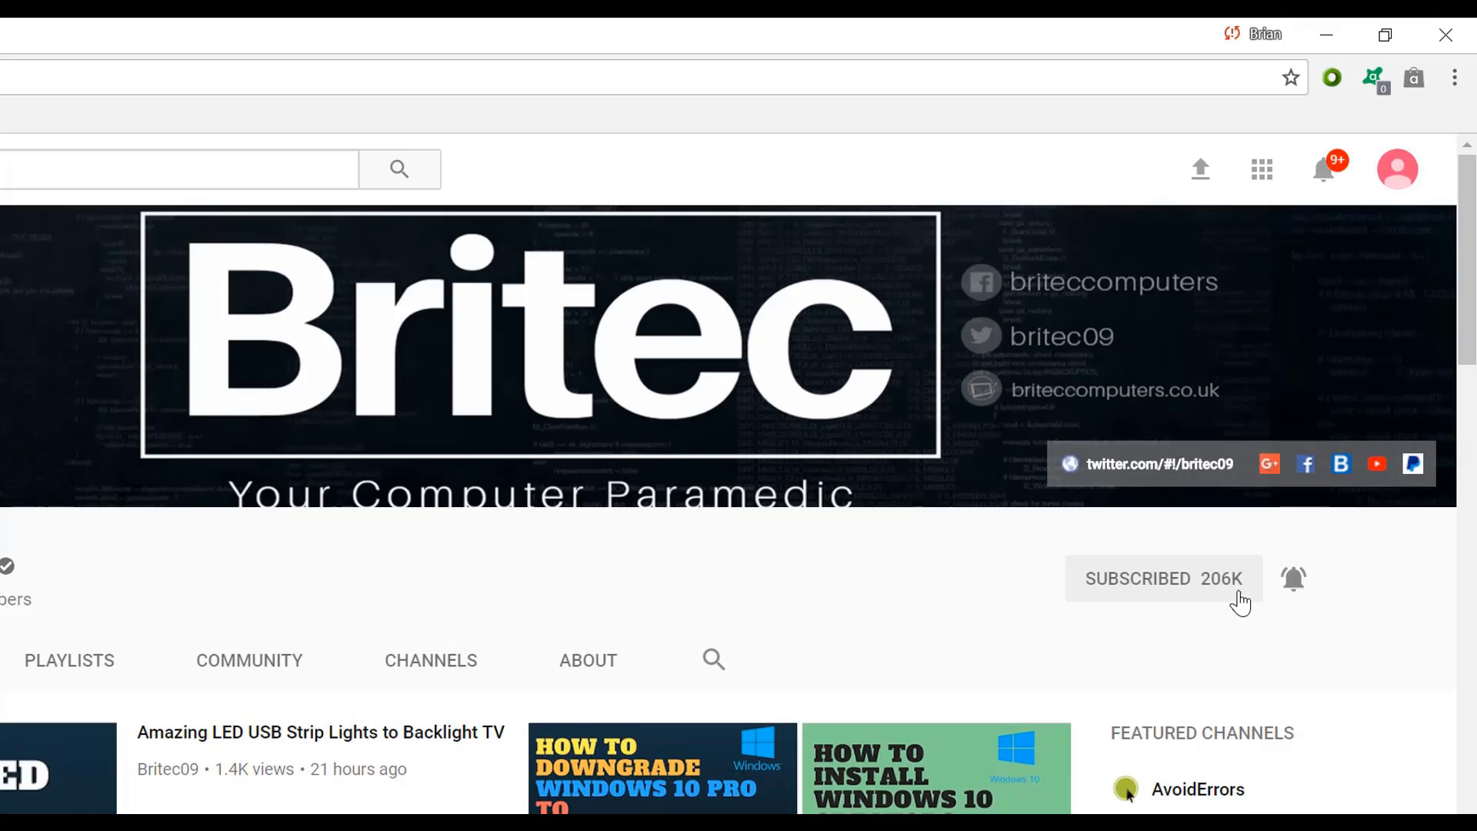
left_click(1295, 581)
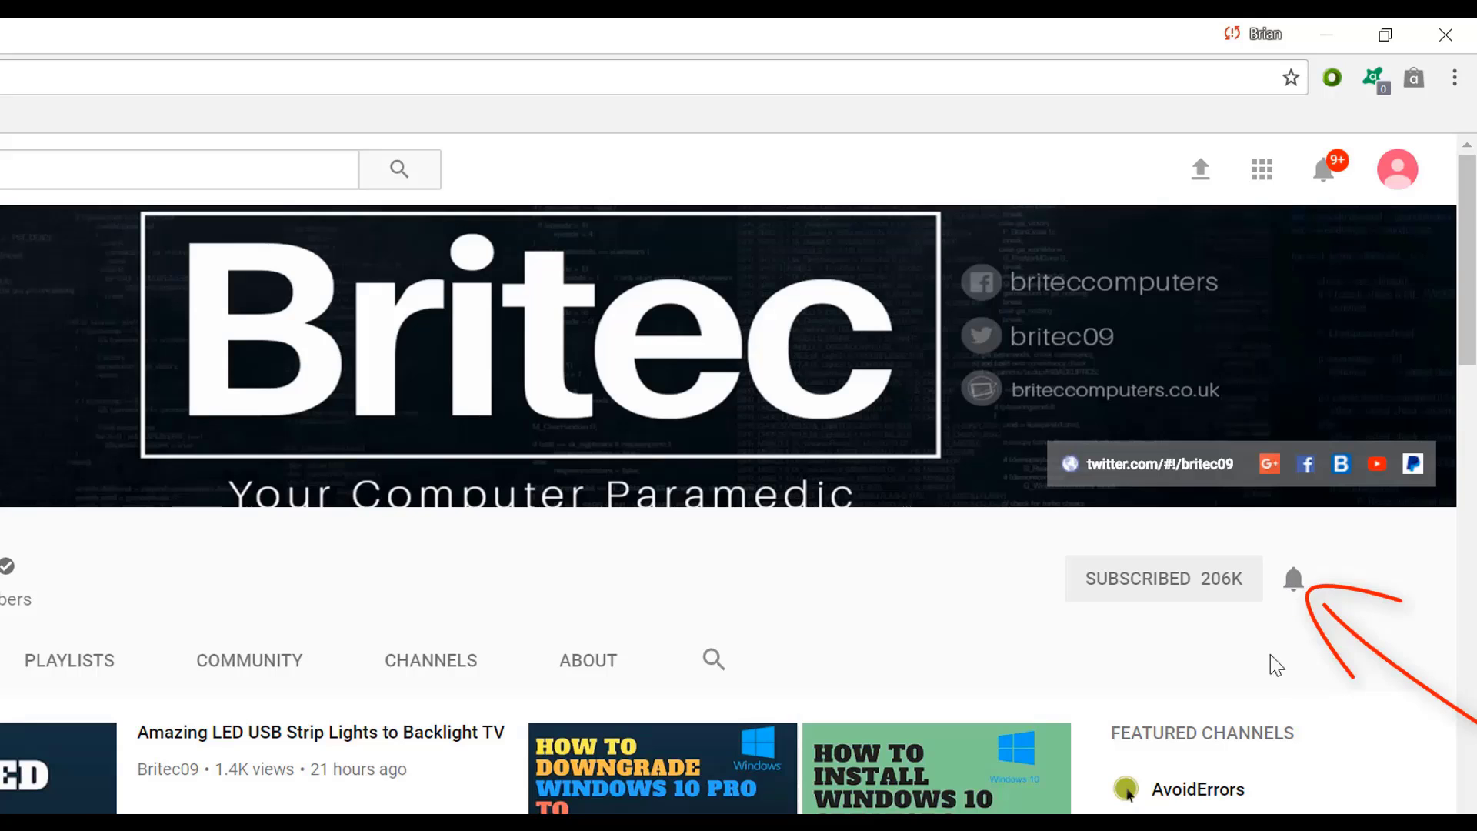